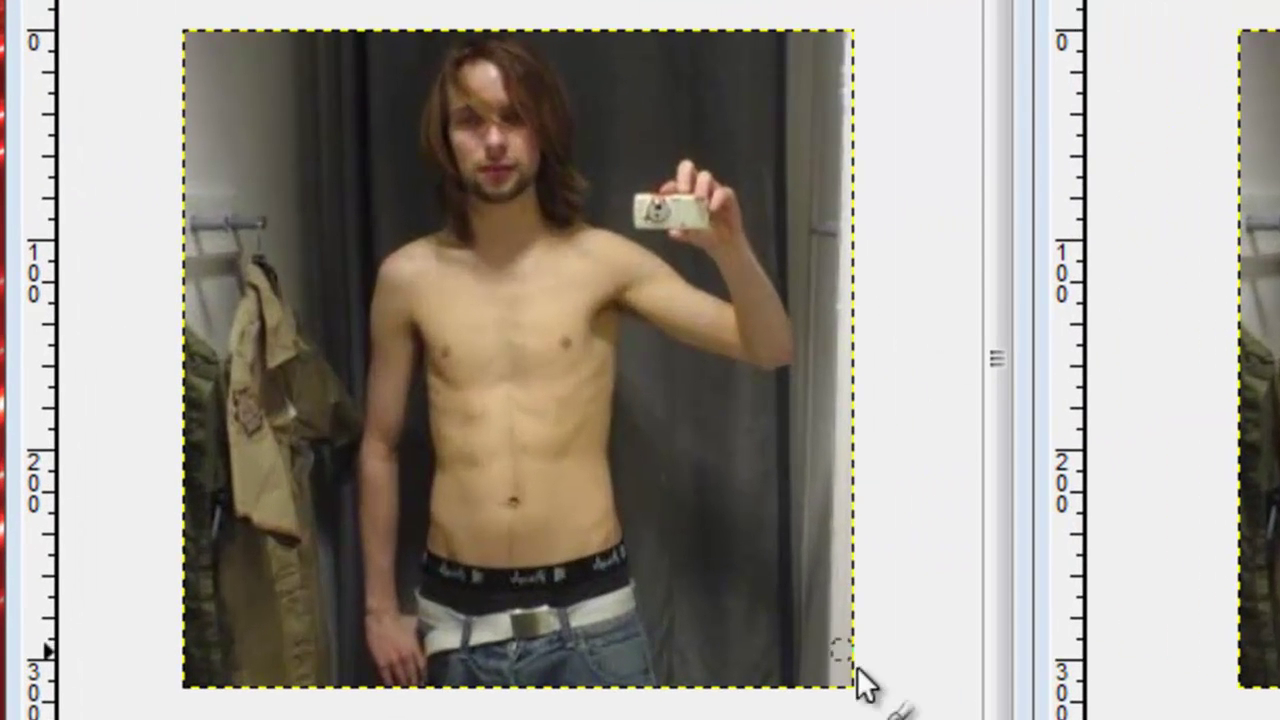
Minimise the Skinny_After.jpg and skinny before.jpg image windows to clear the desktop
click(415, 250)
key(ctrl+z)
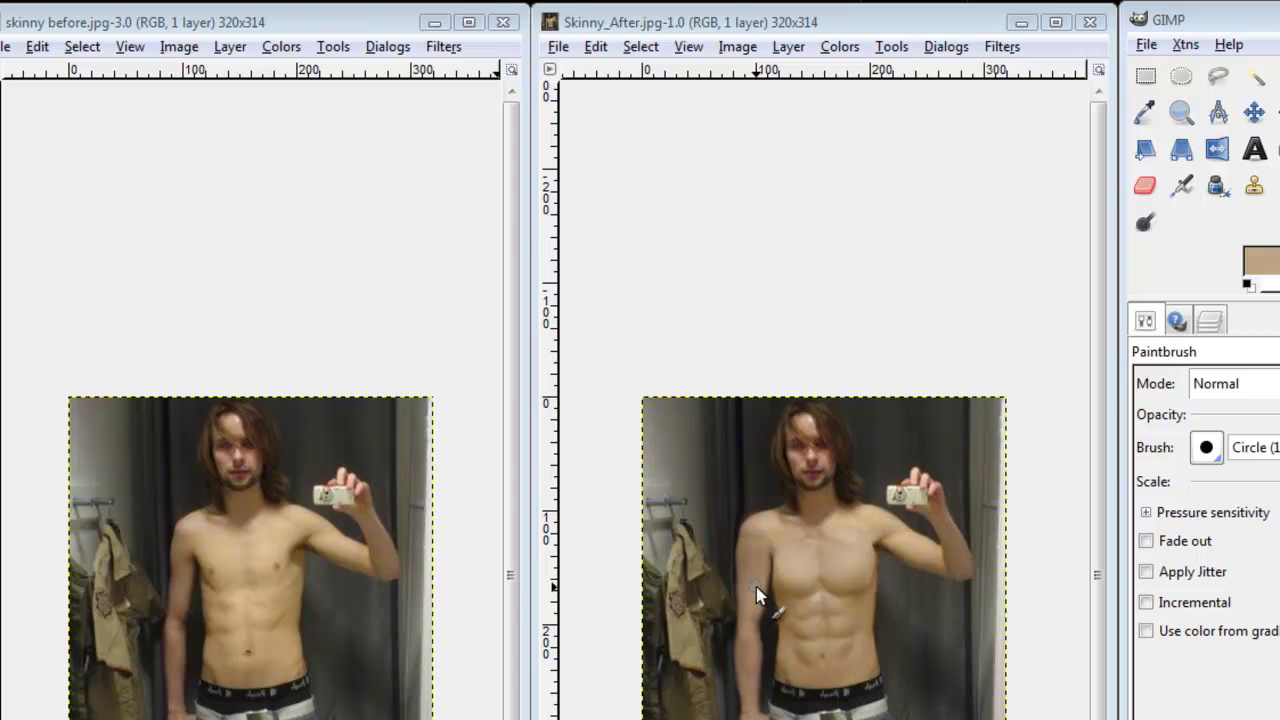
click(1026, 20)
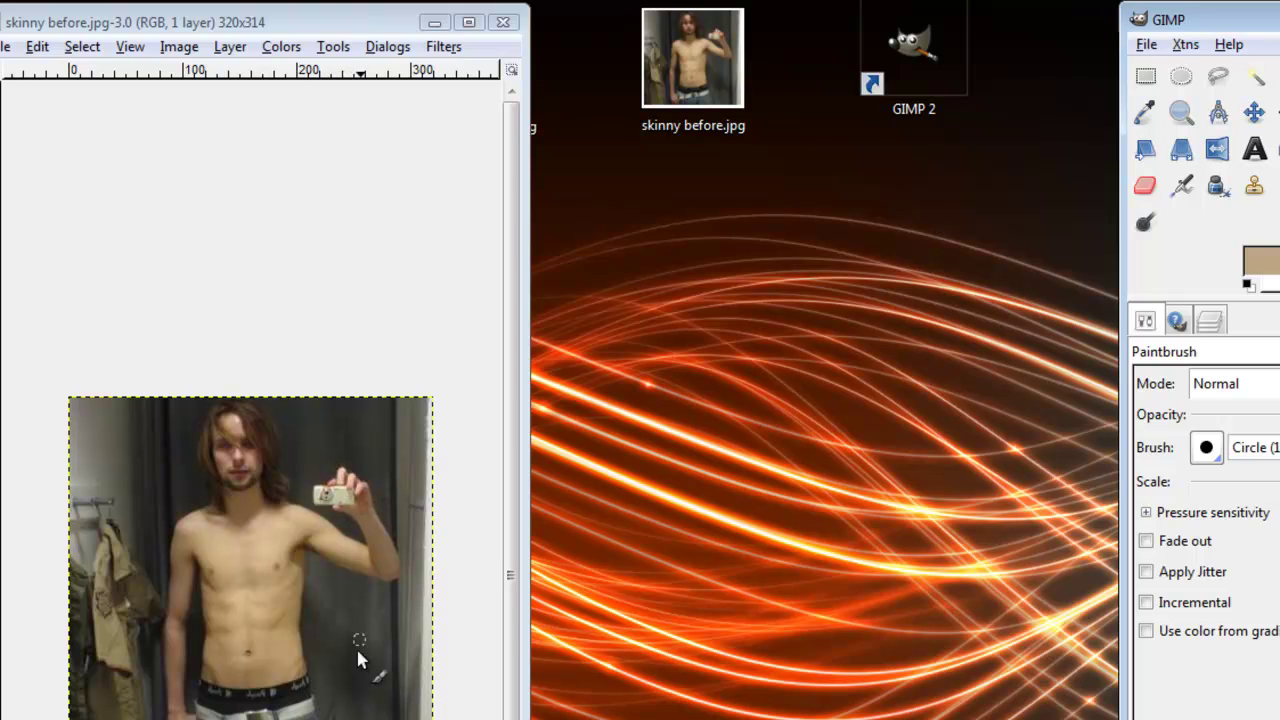
click(435, 22)
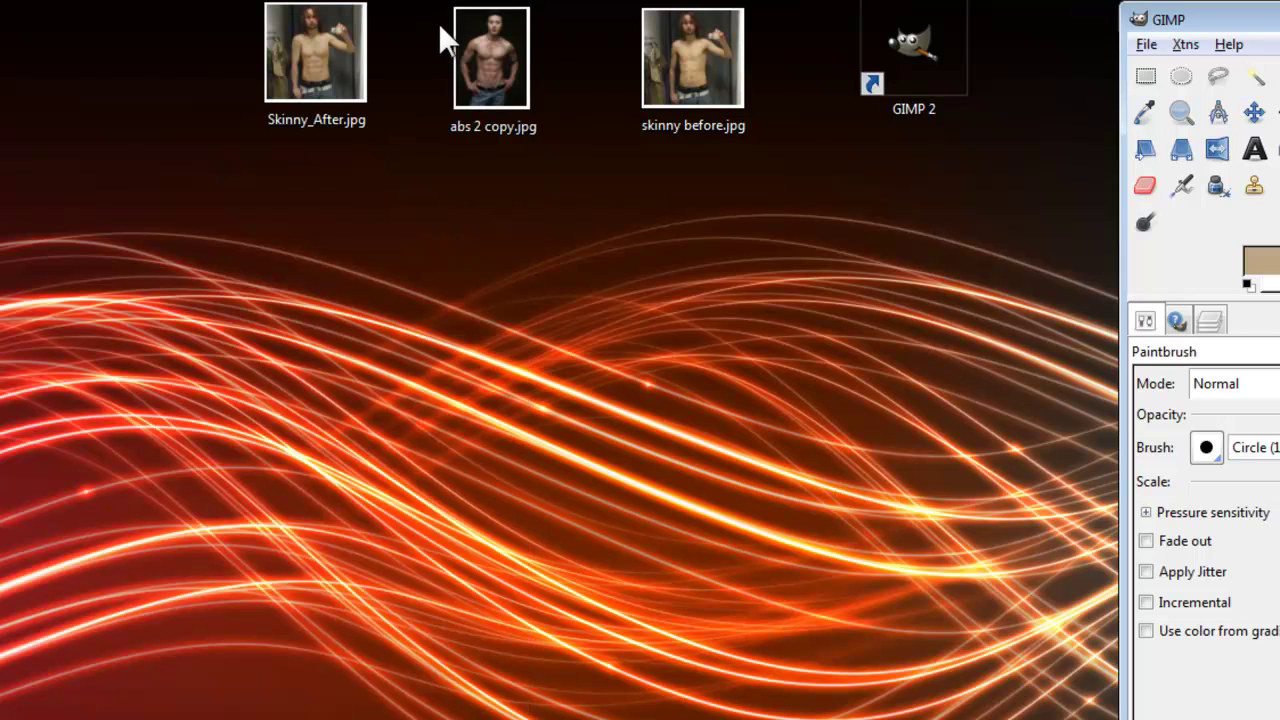
Open abs 2 copy.jpg from the desktop in GIMP and place its window beside the skinny before.jpg image
click(489, 77)
right_click(489, 77)
click(648, 155)
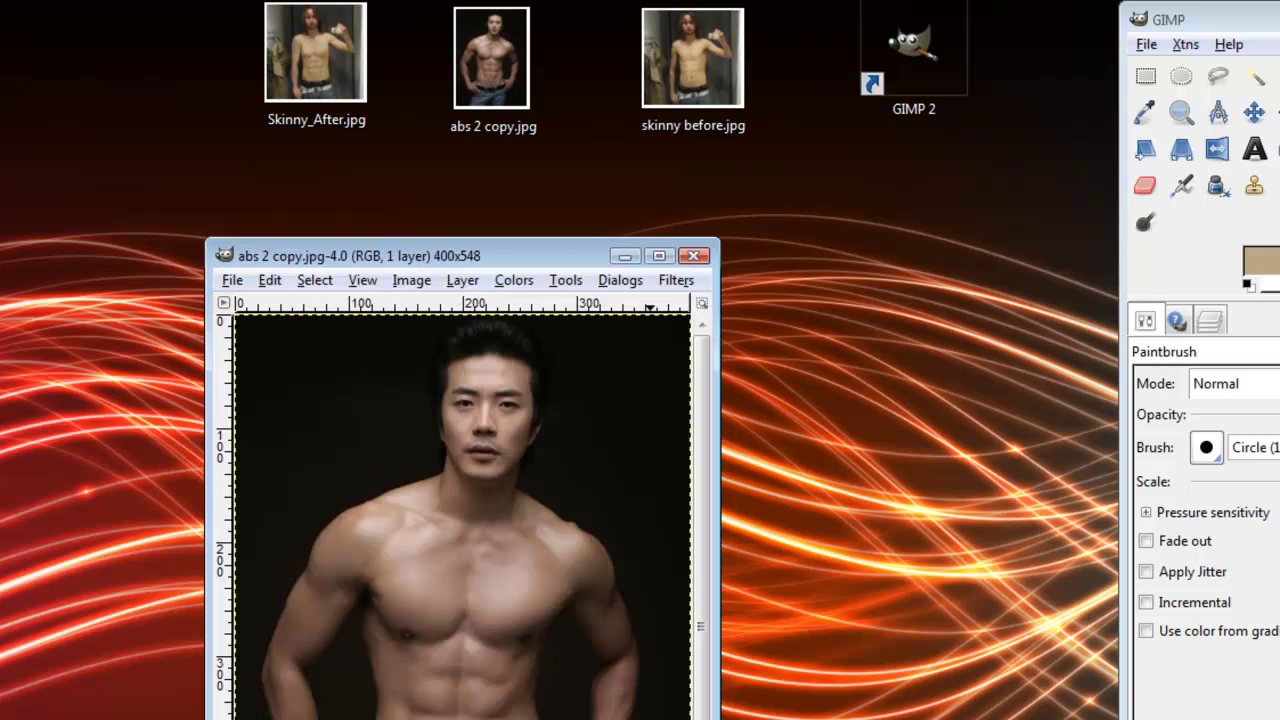
drag(558, 251, 334, 168)
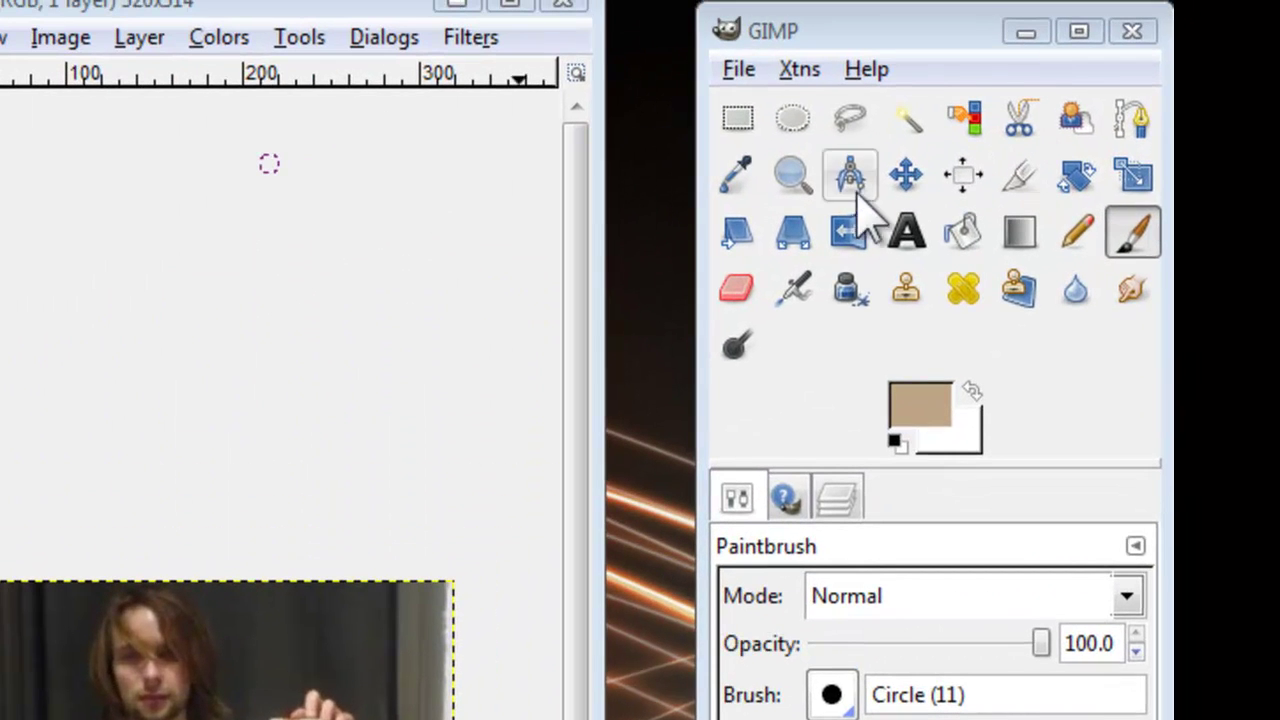
Copy an elliptical torso selection of about 164 × 246 px from abs 2 copy.jpg and paste it into skinny before.jpg
click(797, 121)
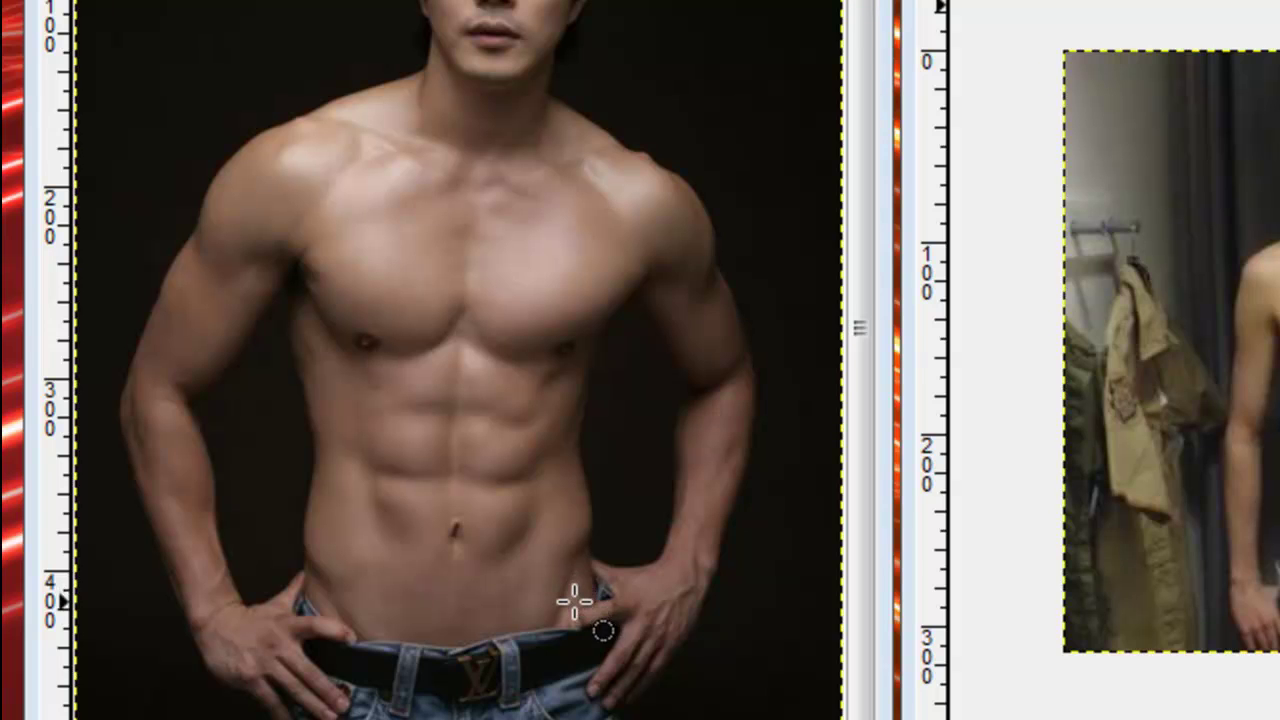
drag(606, 610, 296, 140)
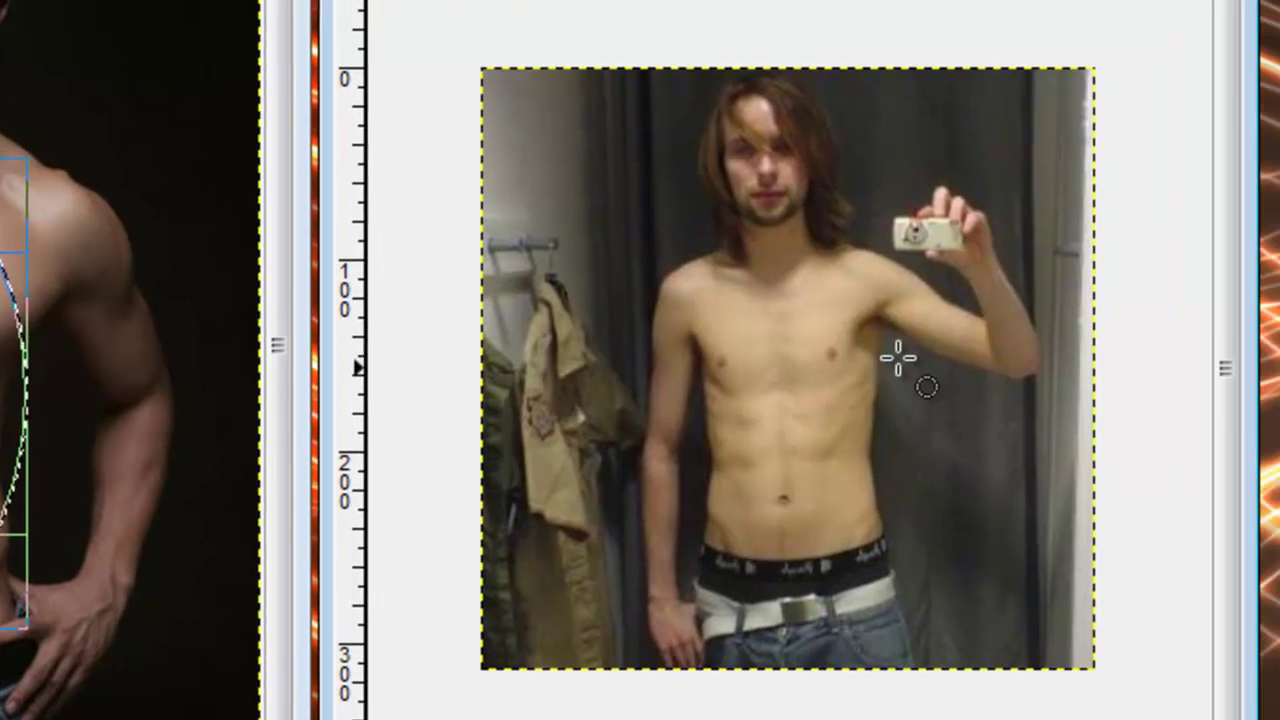
key(ctrl+v)
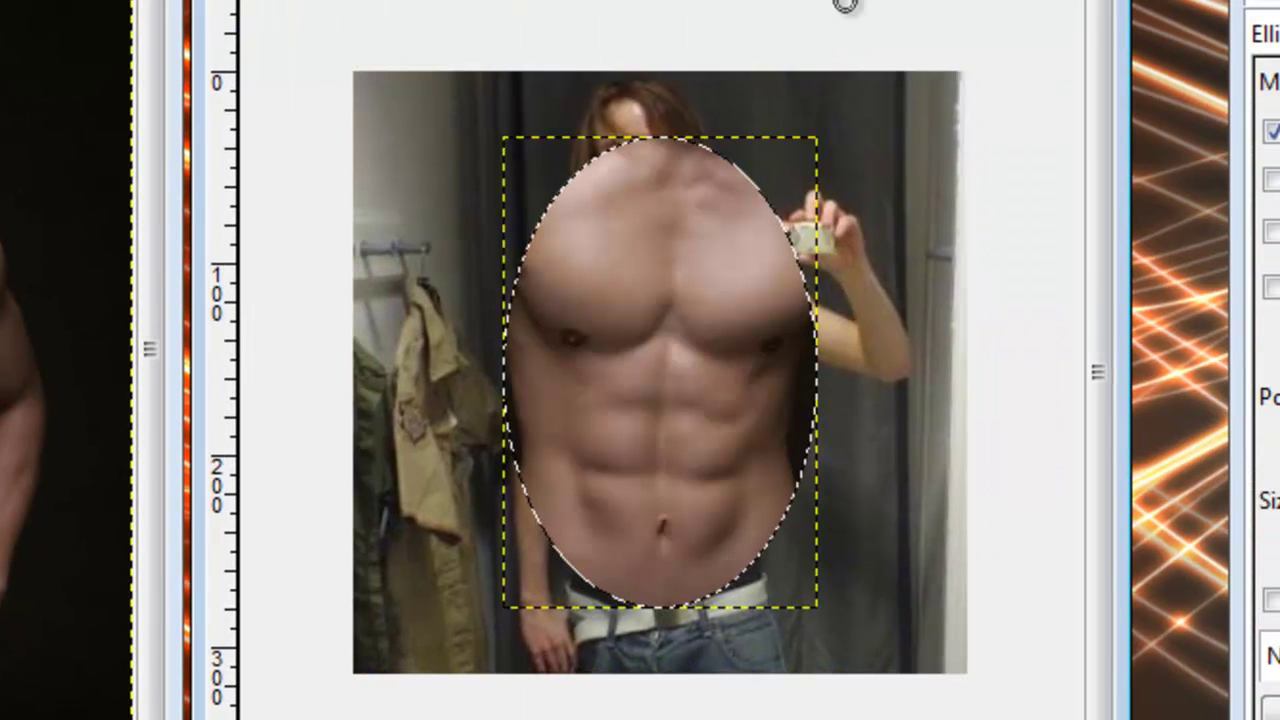
Scale the pasted torso down to about 103 pixels wide so it fits the man's body
right_click(685, 385)
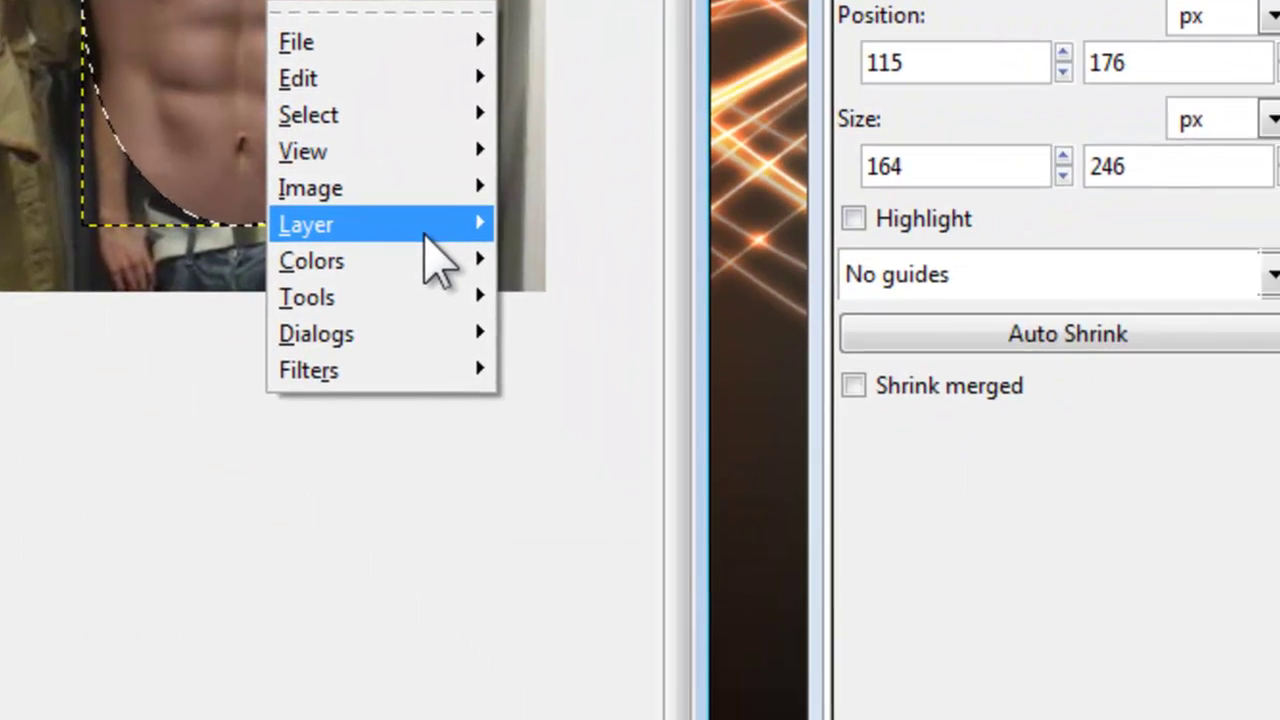
mouse_move(740, 603)
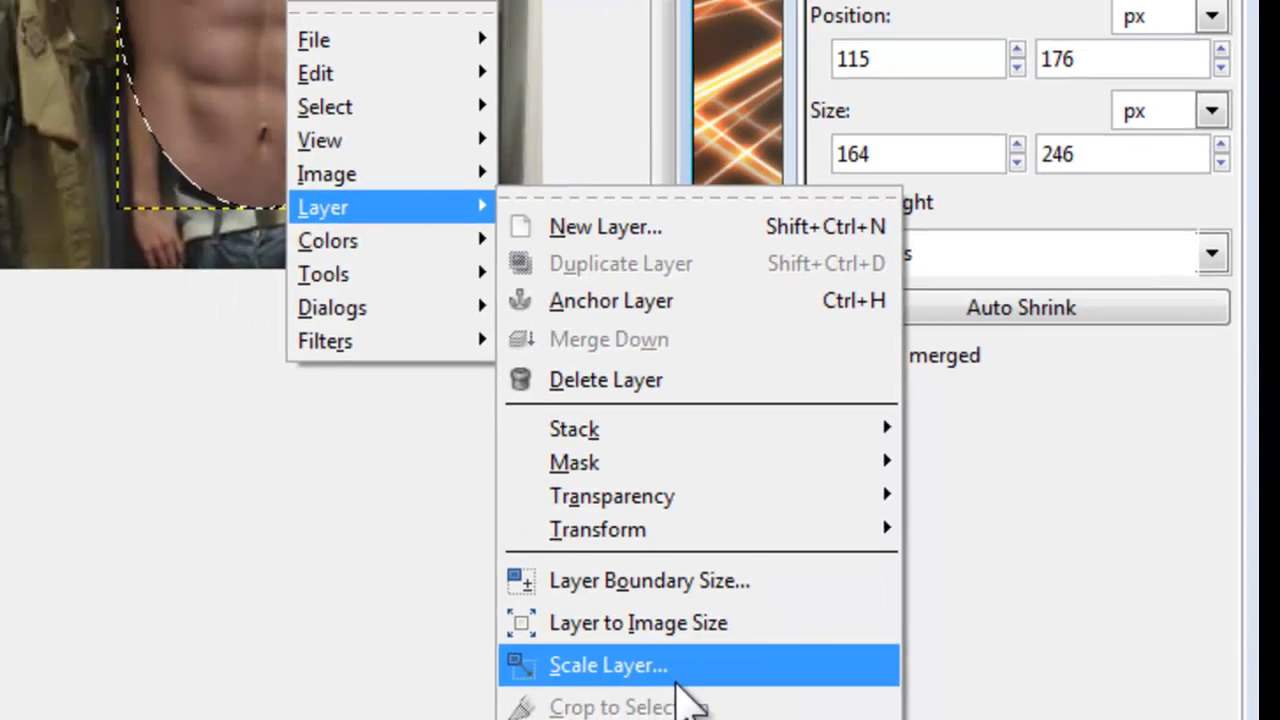
click(590, 662)
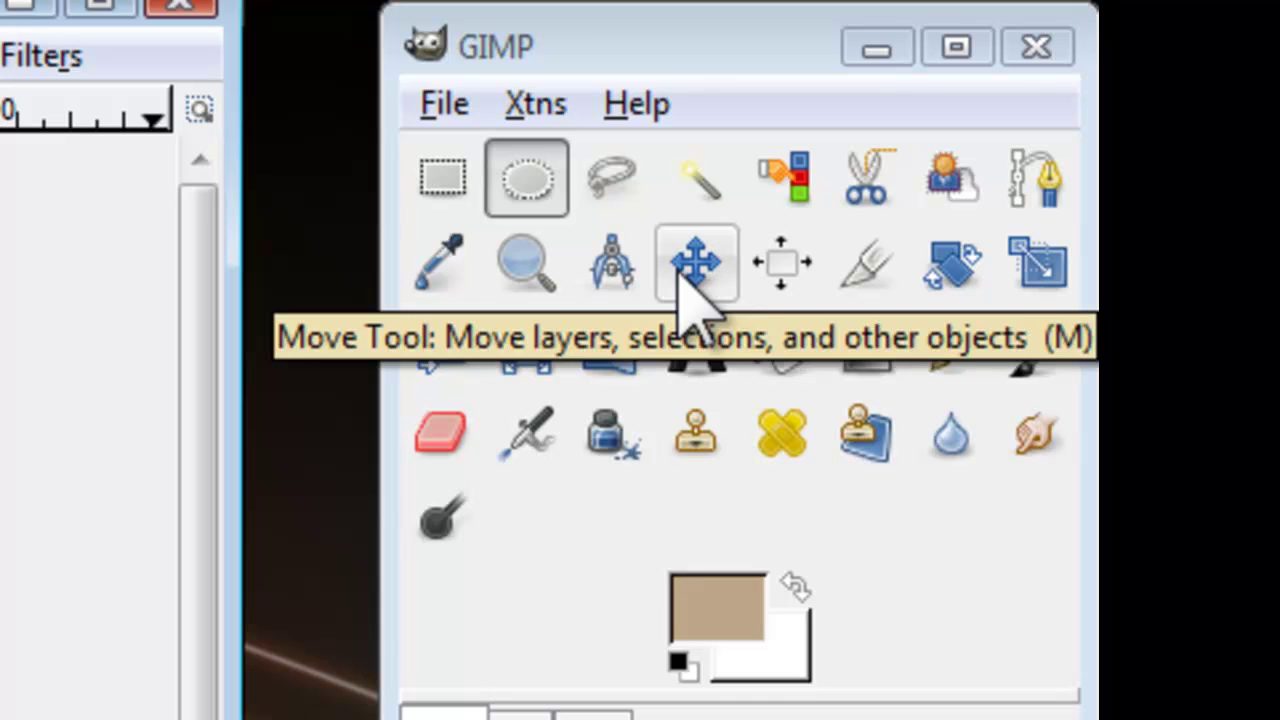
click(1037, 265)
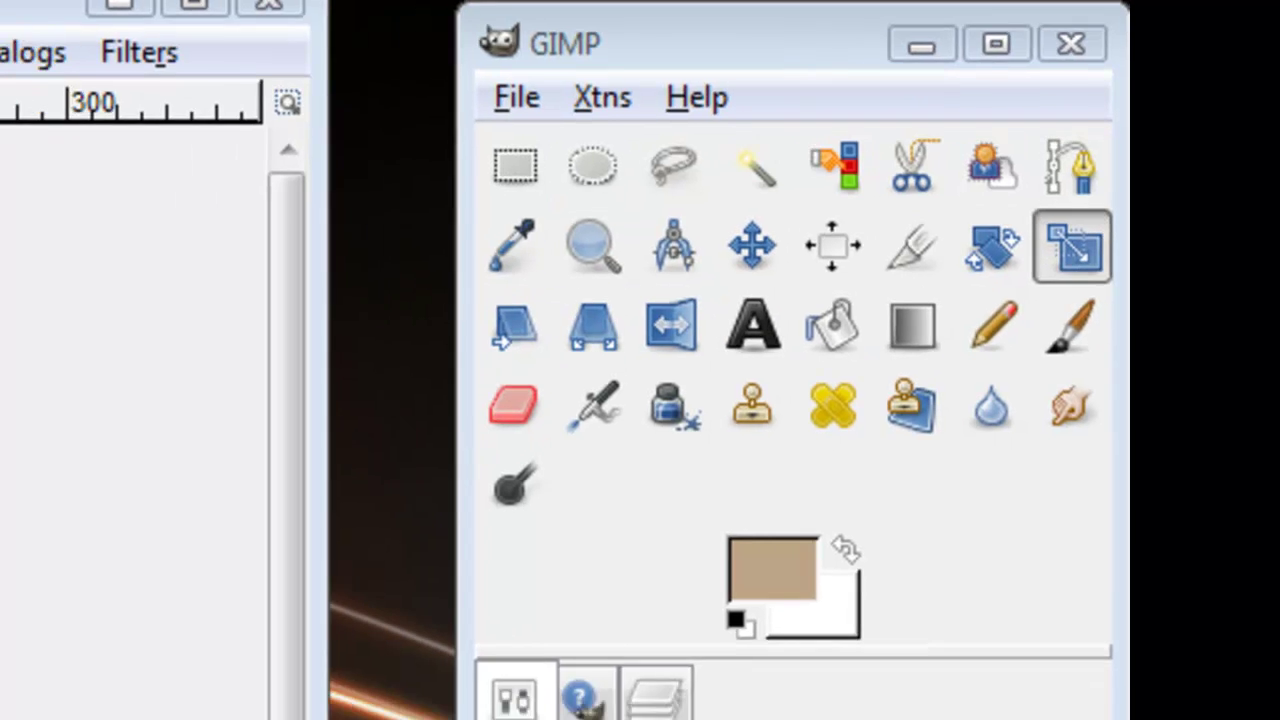
click(0, 719)
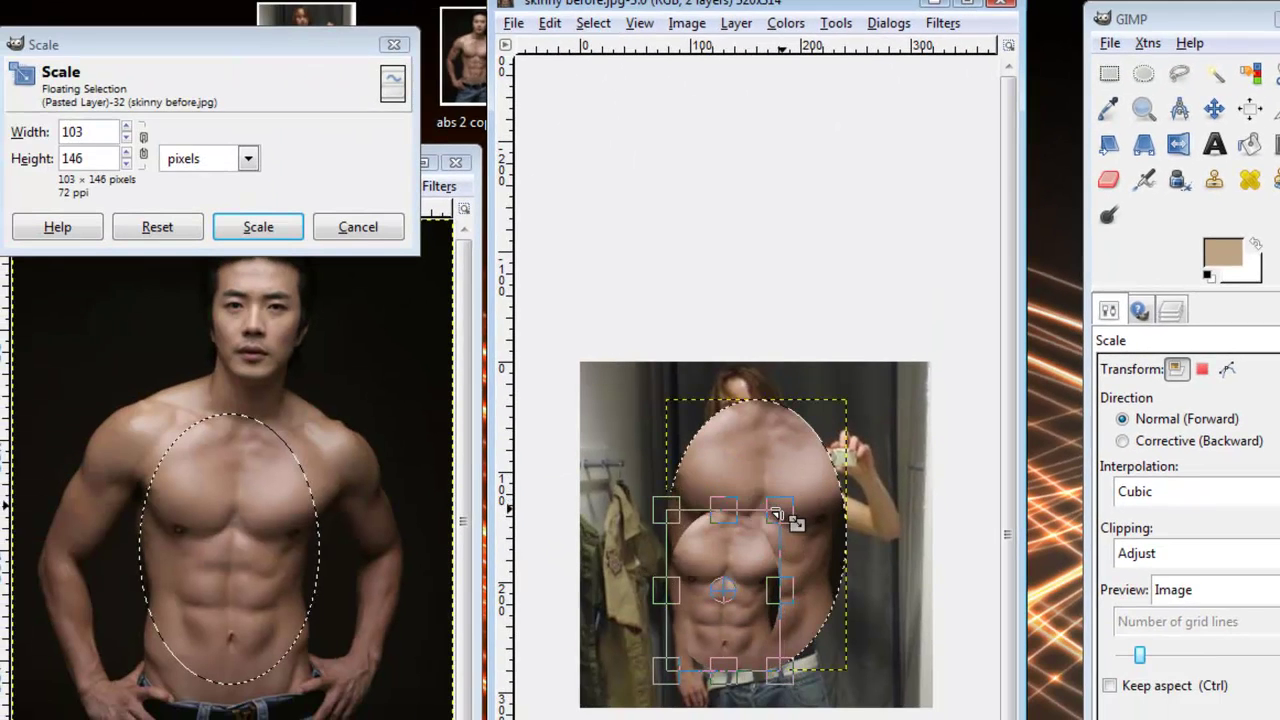
click(258, 227)
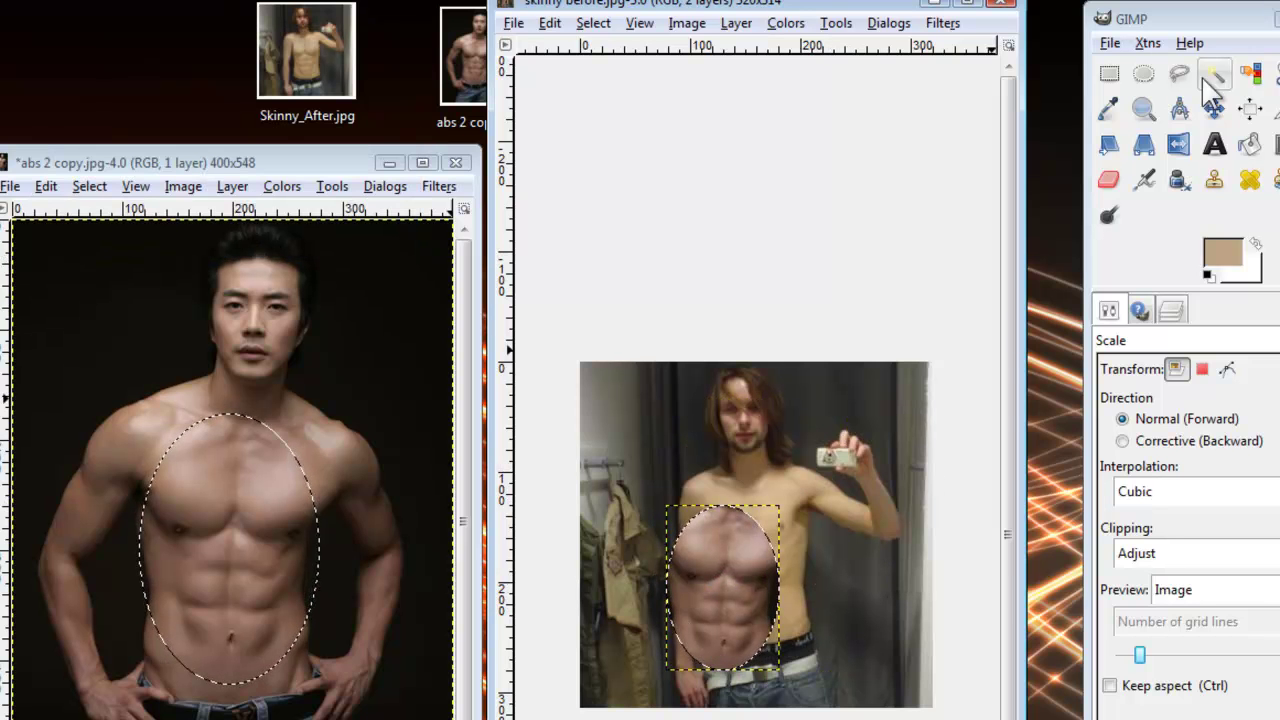
Move the pasted torso over the man's chest and stomach, and set the Move tool to act on layers
click(1214, 108)
drag(741, 570, 771, 570)
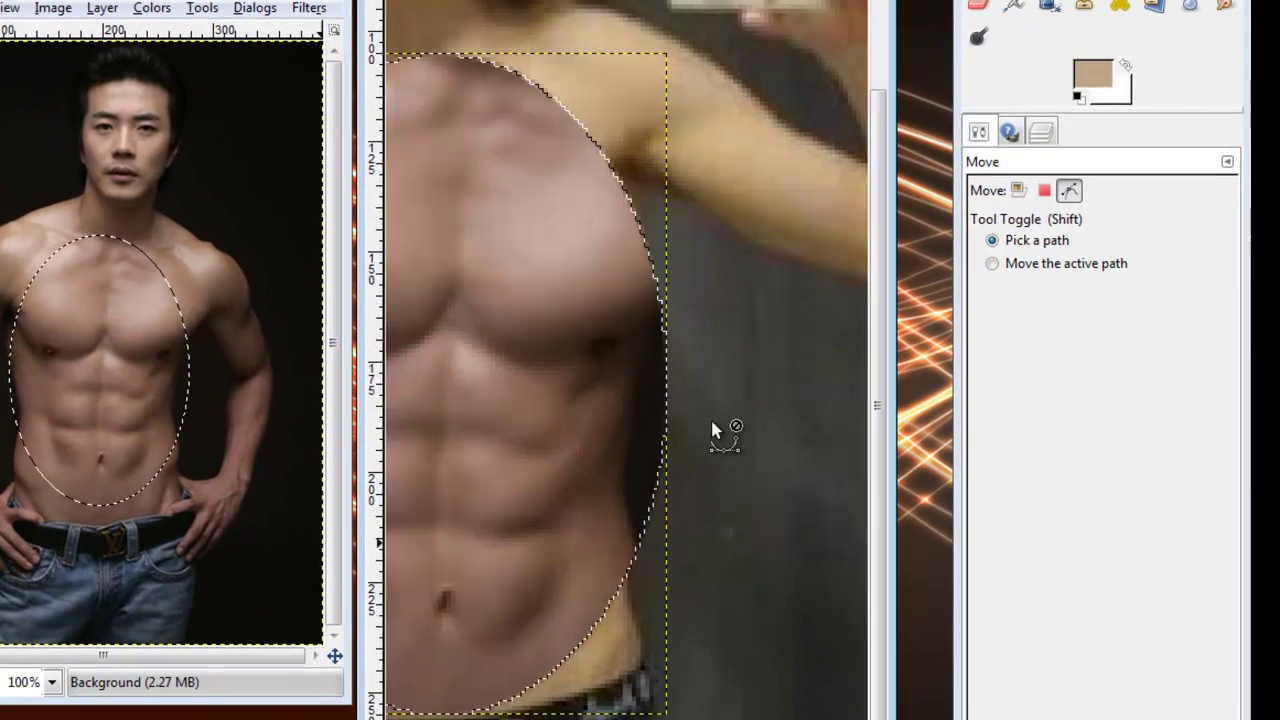
click(1060, 247)
scroll(660, 420, left, 2)
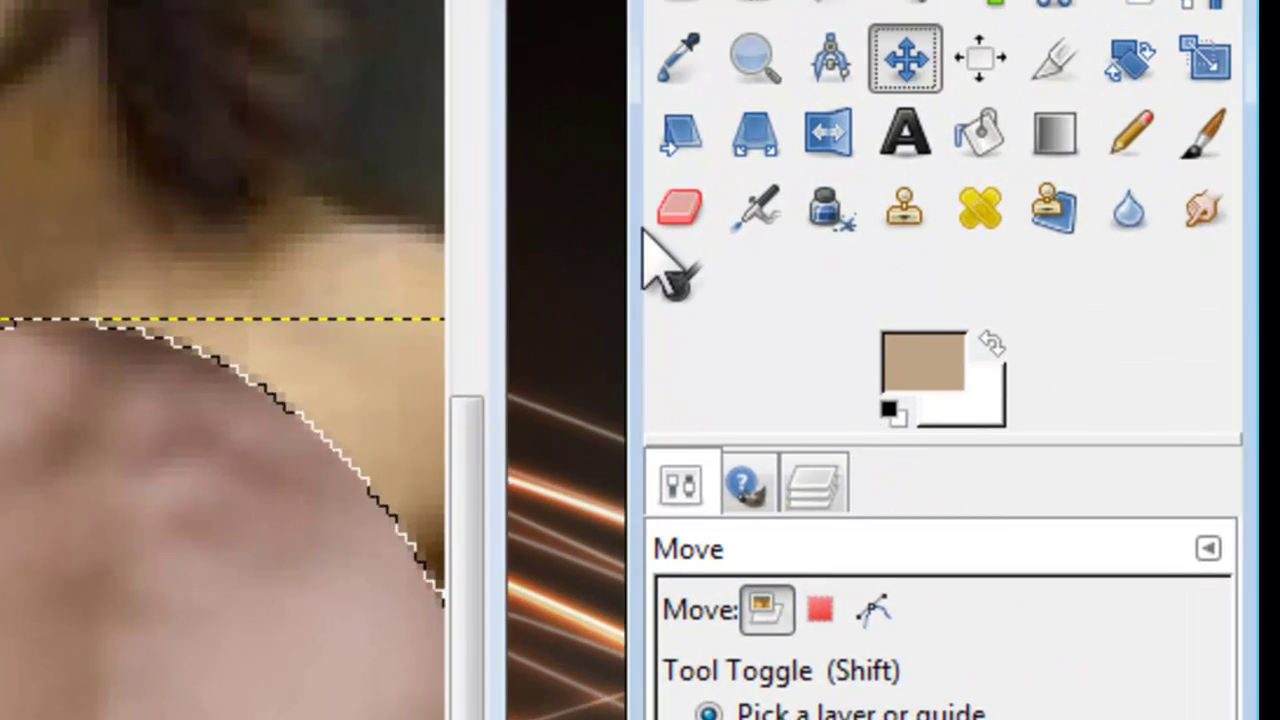
Erase the dark background along both sides of the pasted torso with the Circle (11) brush, undoing the stroke that cuts into the chest
click(679, 208)
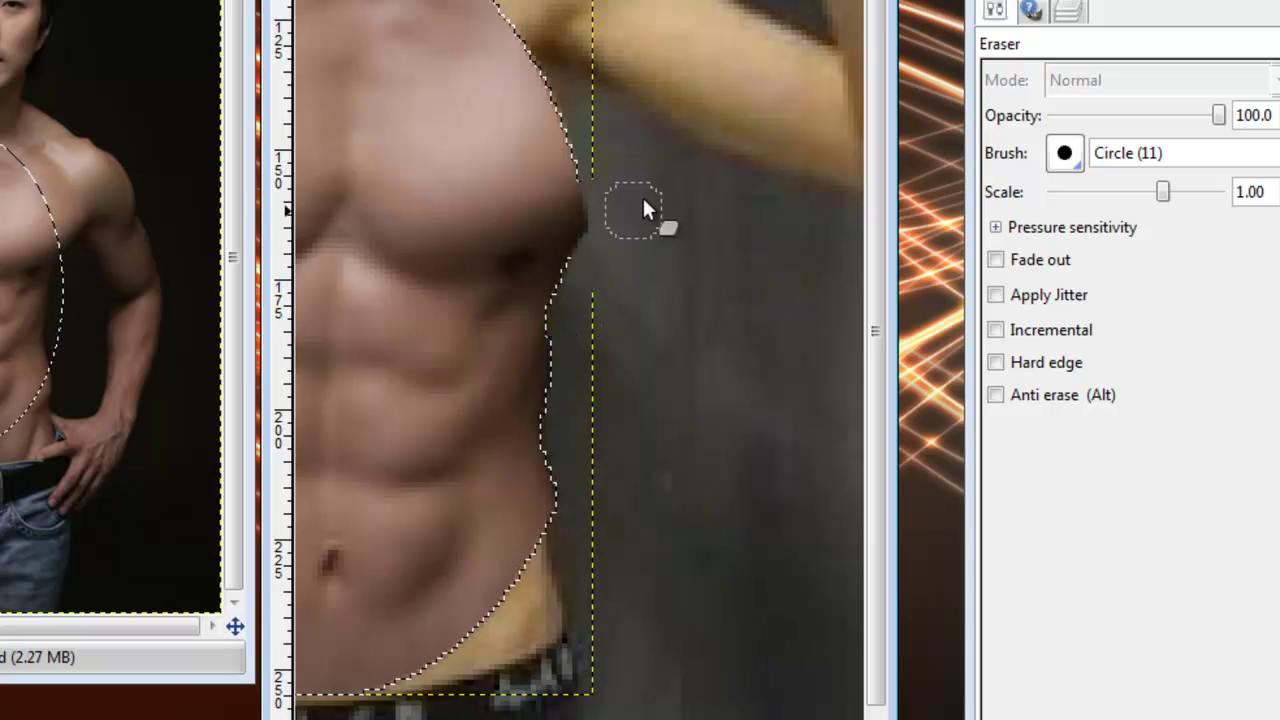
drag(549, 240, 589, 217)
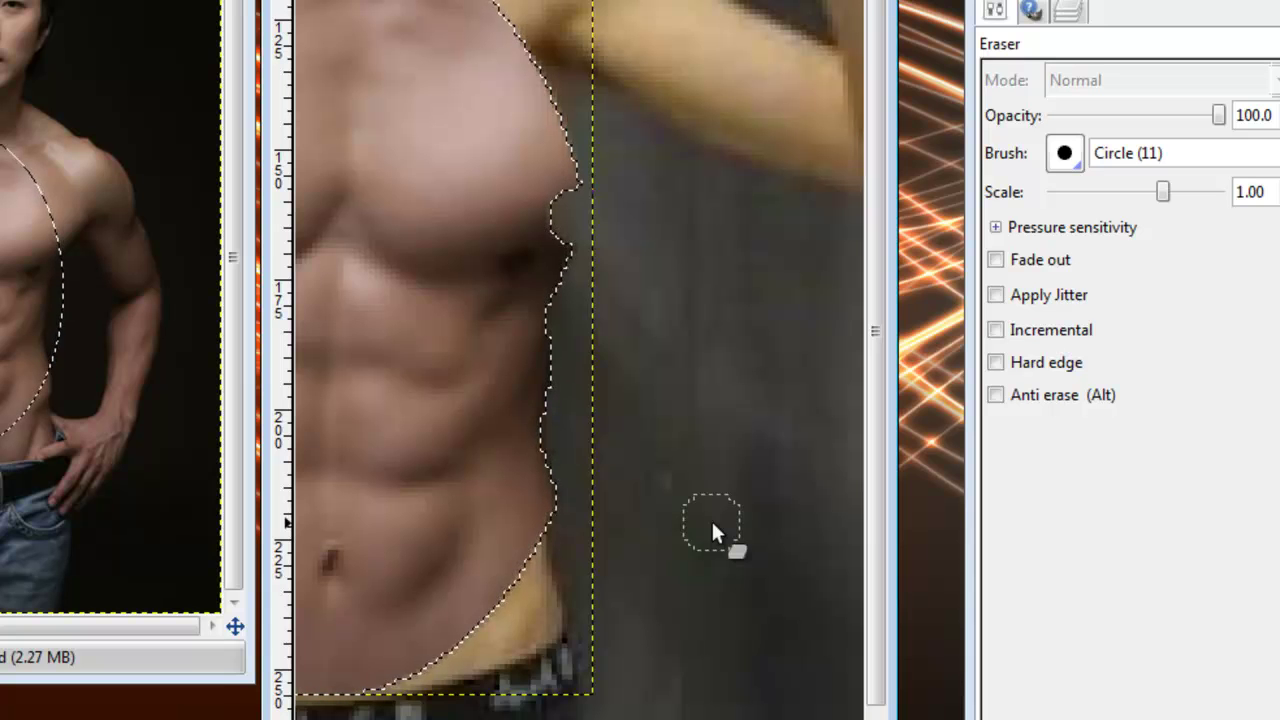
key(ctrl+z)
scroll(491, 660, left, 5)
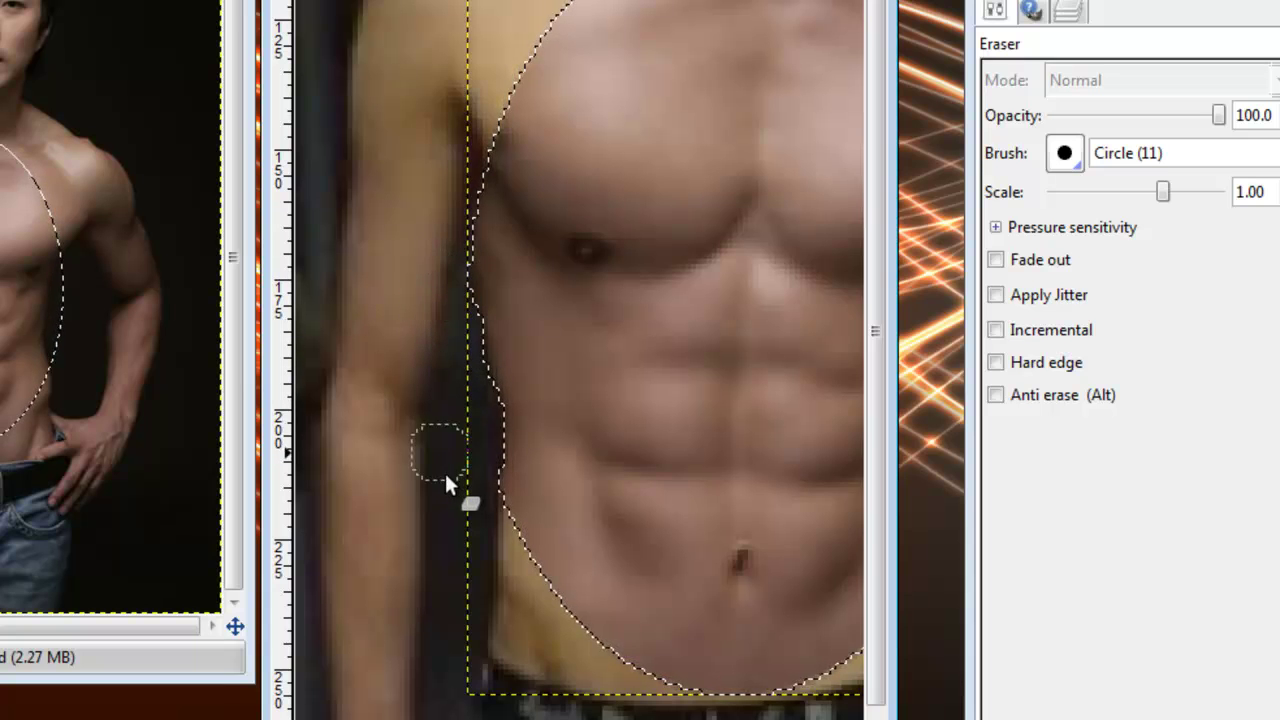
scroll(477, 453, down, 1)
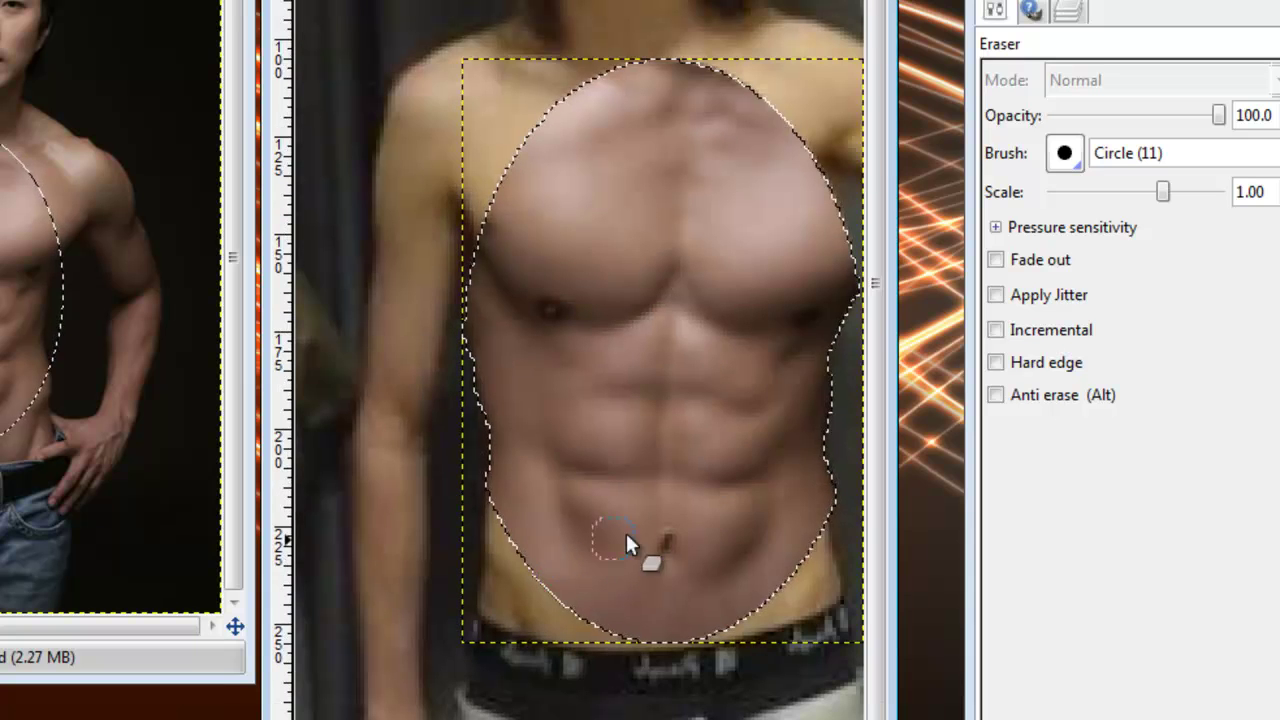
Nudge the pasted torso slightly up and trim its remaining dark side edges with the Eraser
key(m)
mouse_move(695, 303)
mouse_down()
mouse_move(683, 284)
mouse_move(690, 295)
mouse_up()
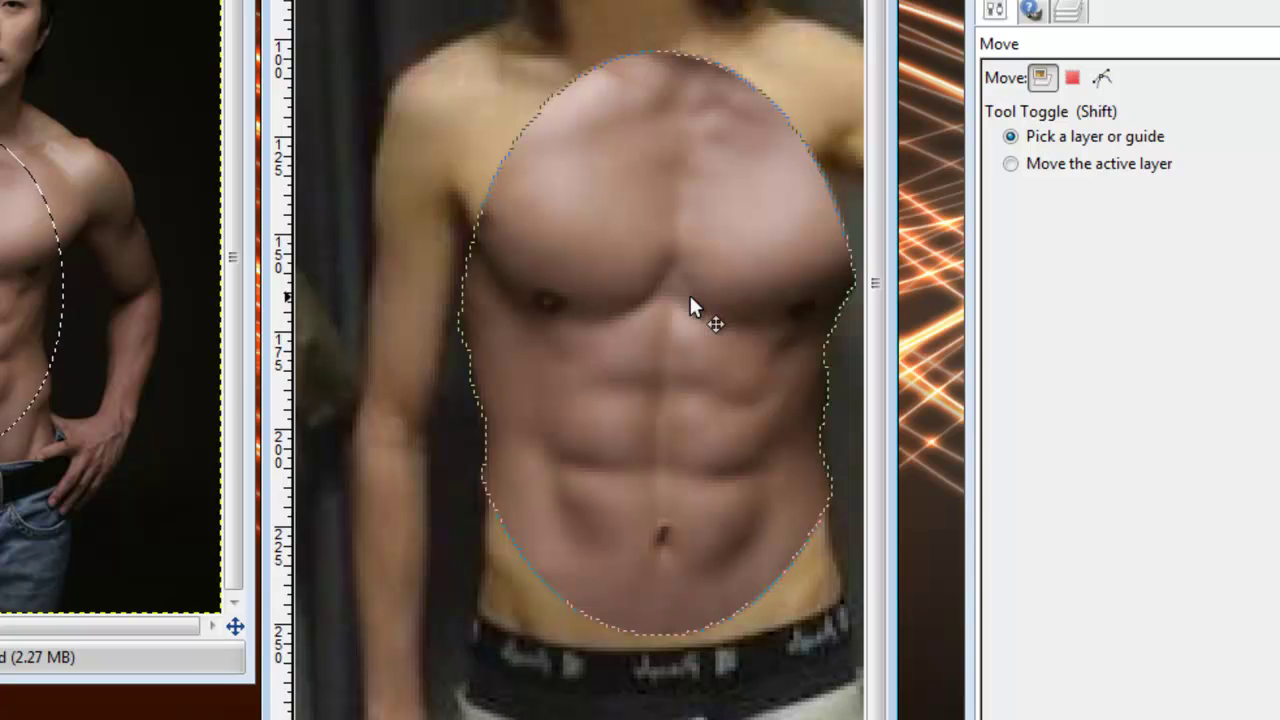
key(shift+e)
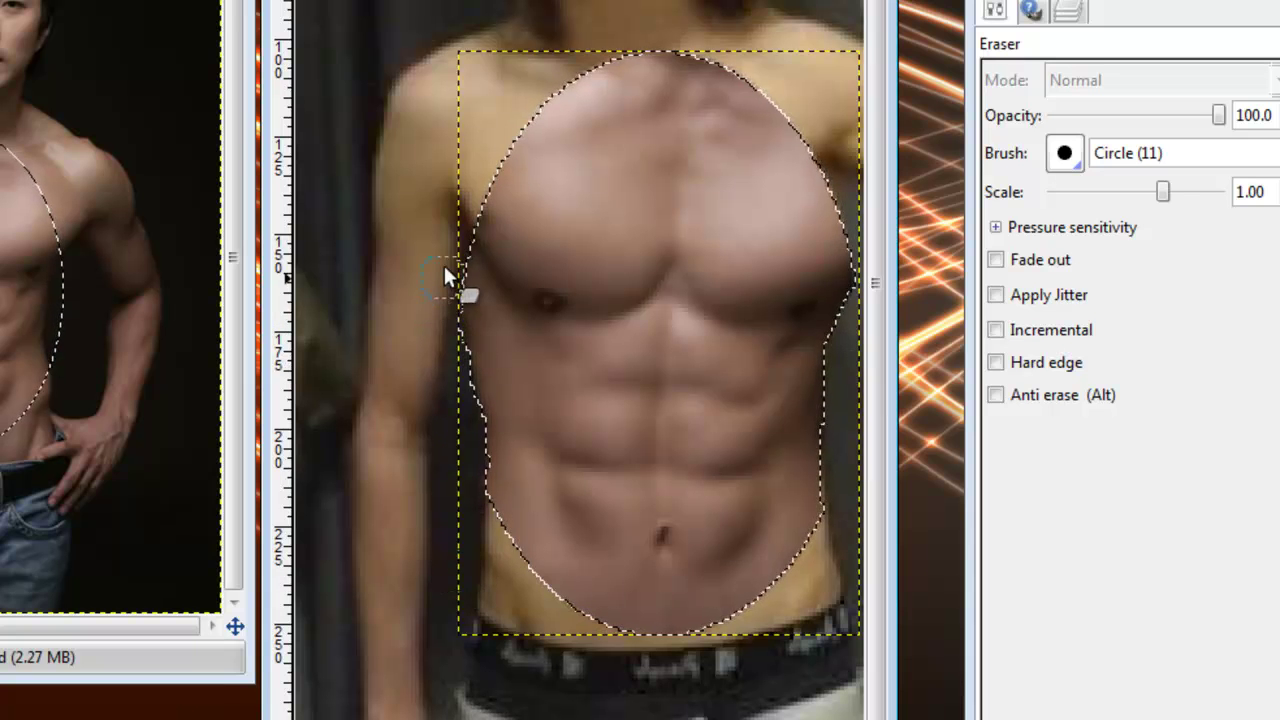
scroll(830, 414, down, 1)
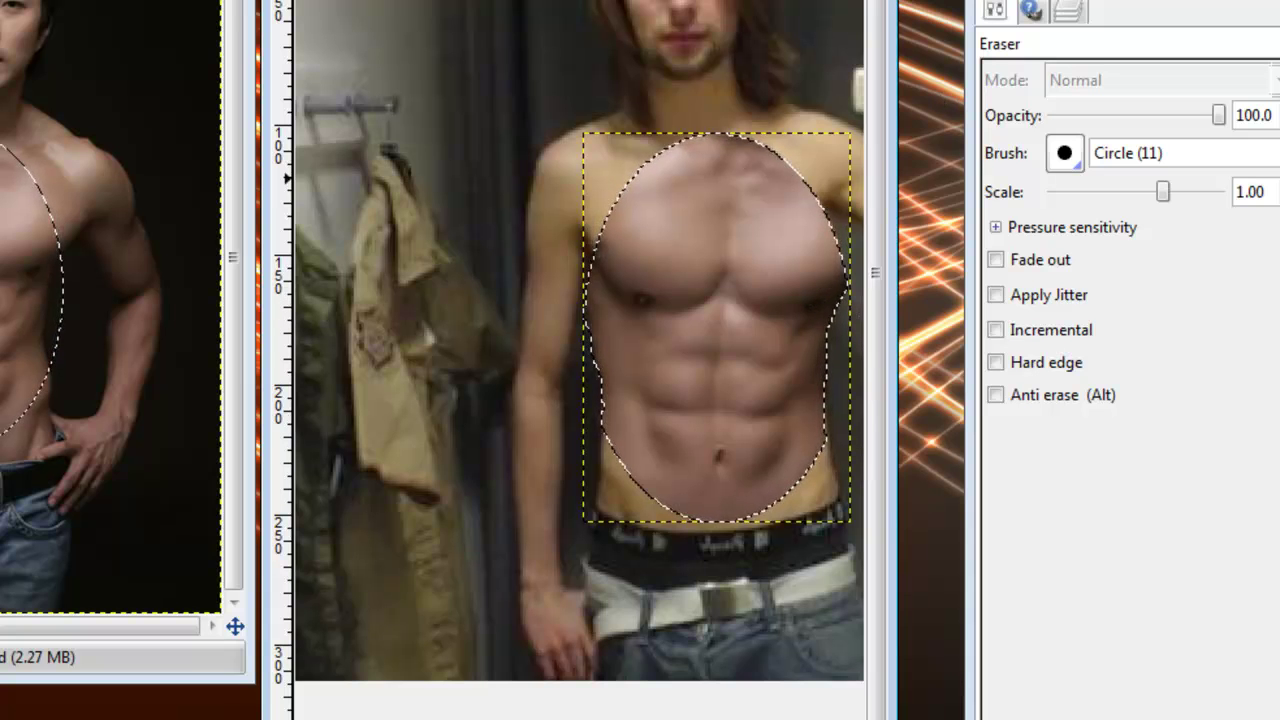
Try scaling the pasted torso slightly narrower and shifting it, and undo both changes
key(shift+t)
click(757, 314)
mouse_move(864, 152)
mouse_down()
mouse_move(837, 149)
mouse_move(846, 159)
mouse_up()
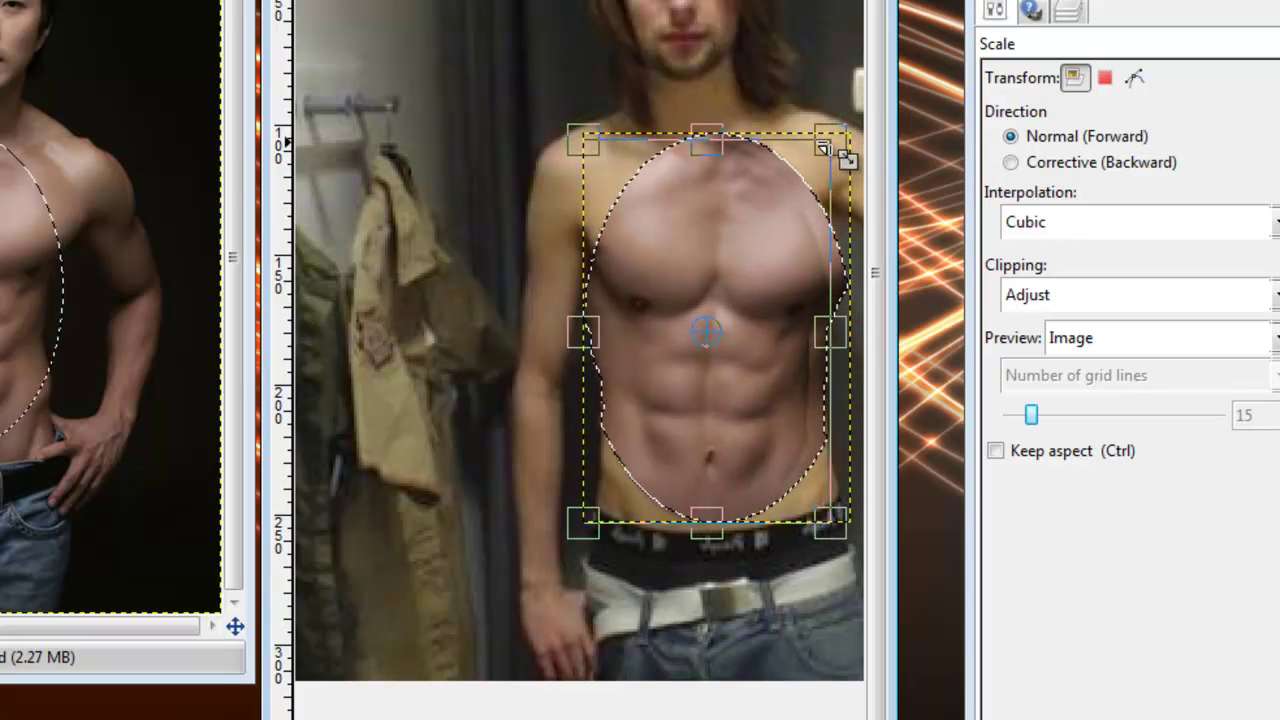
key(Return)
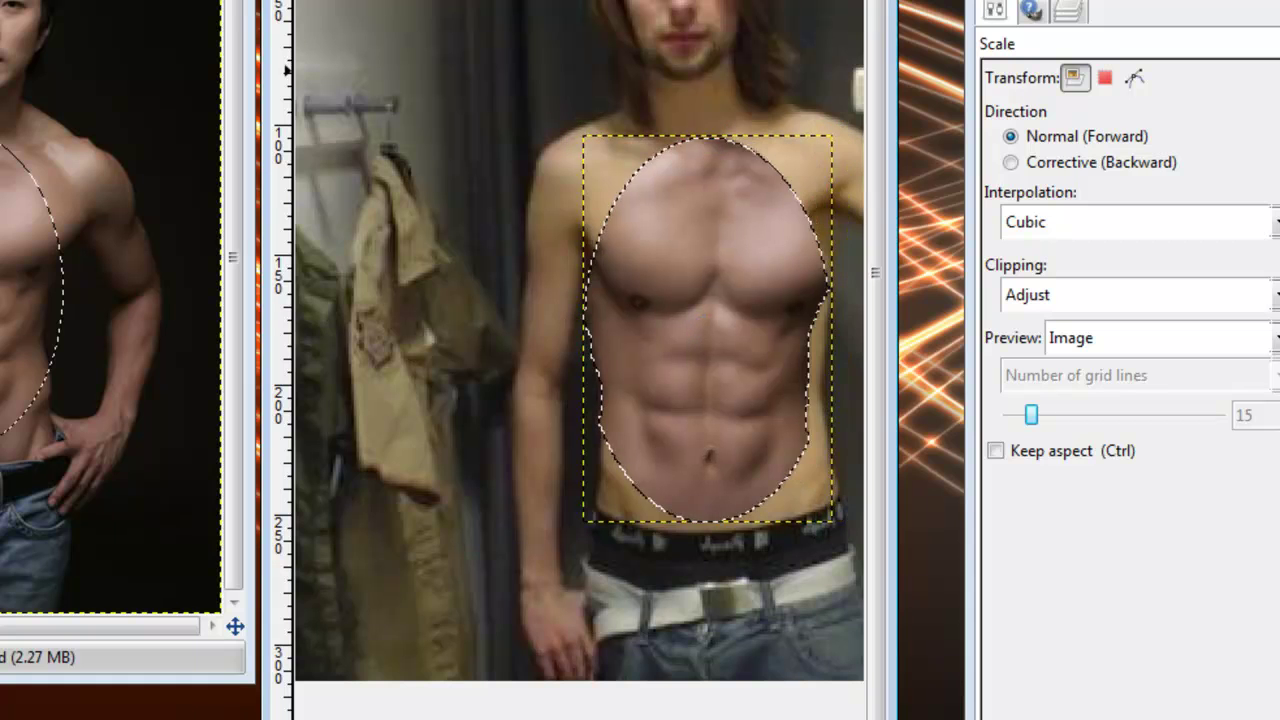
key(m)
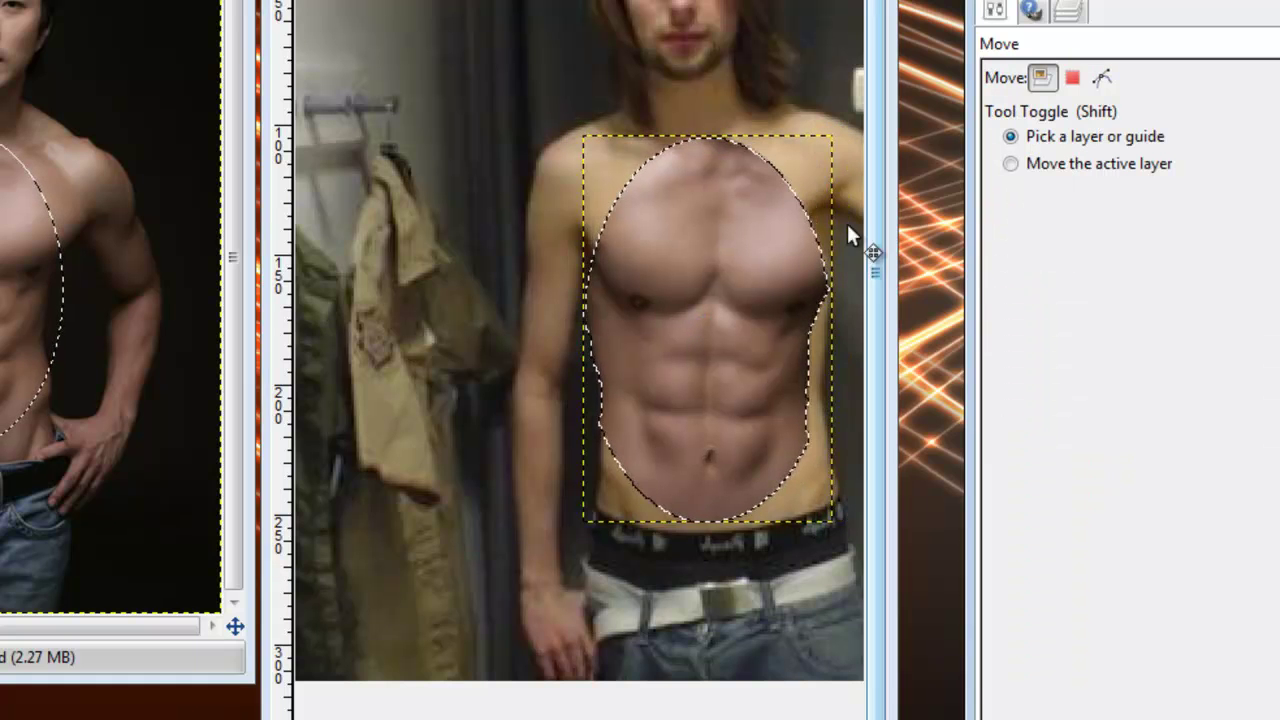
drag(689, 351, 699, 348)
key(ctrl+z)
key(ctrl+z)
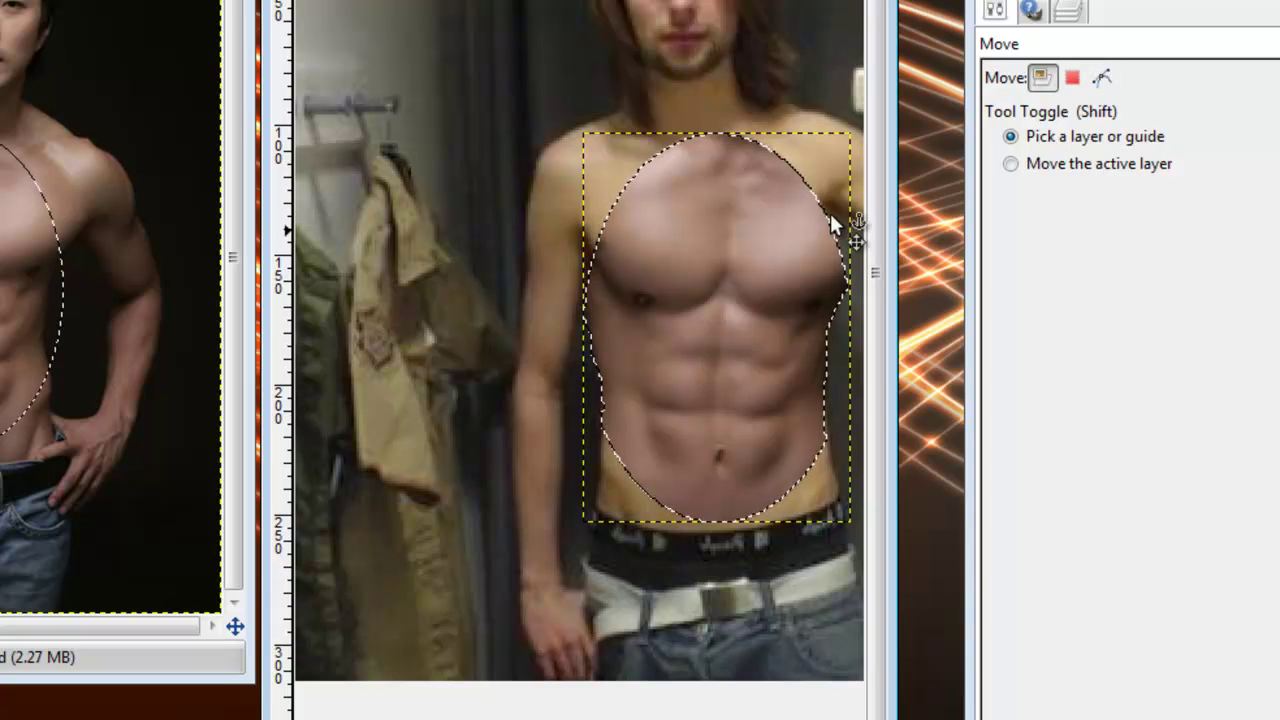
Open Colorize for the pasted torso, test hue 195, saturation 53 and lightness 4, and reset the values
scroll(830, 230, right, 3)
scroll(579, 341, right, 2)
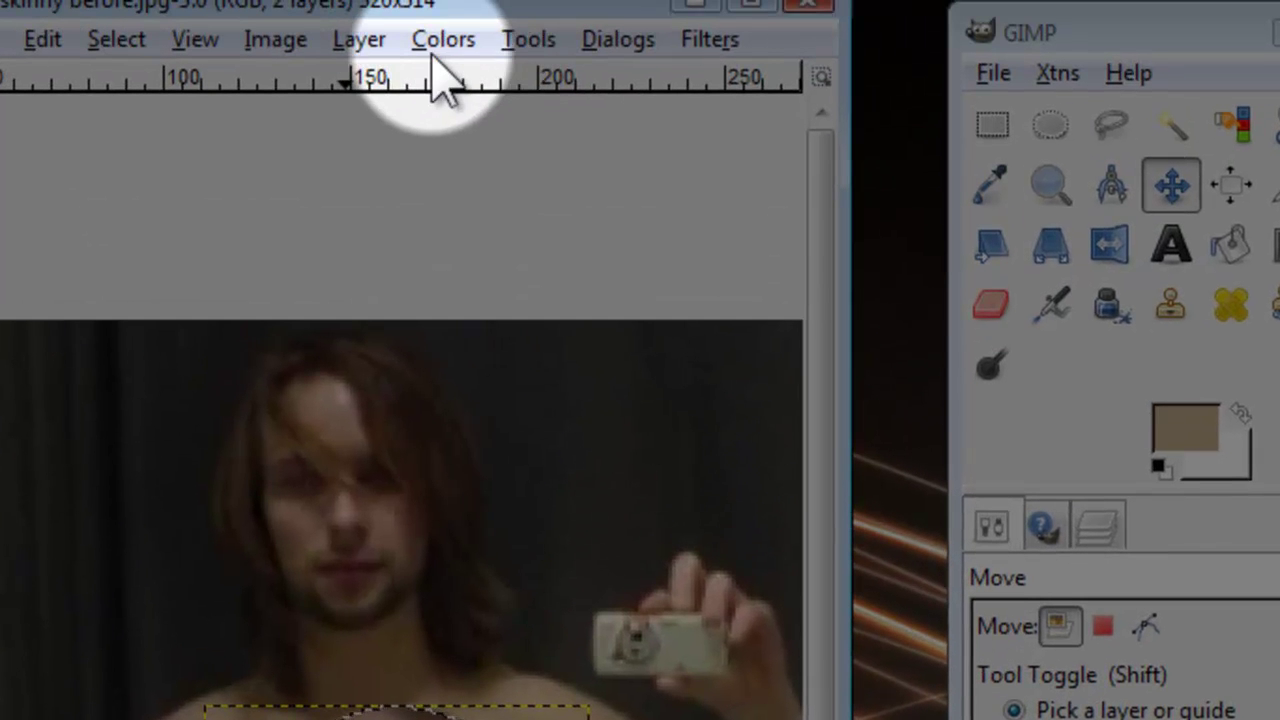
click(445, 45)
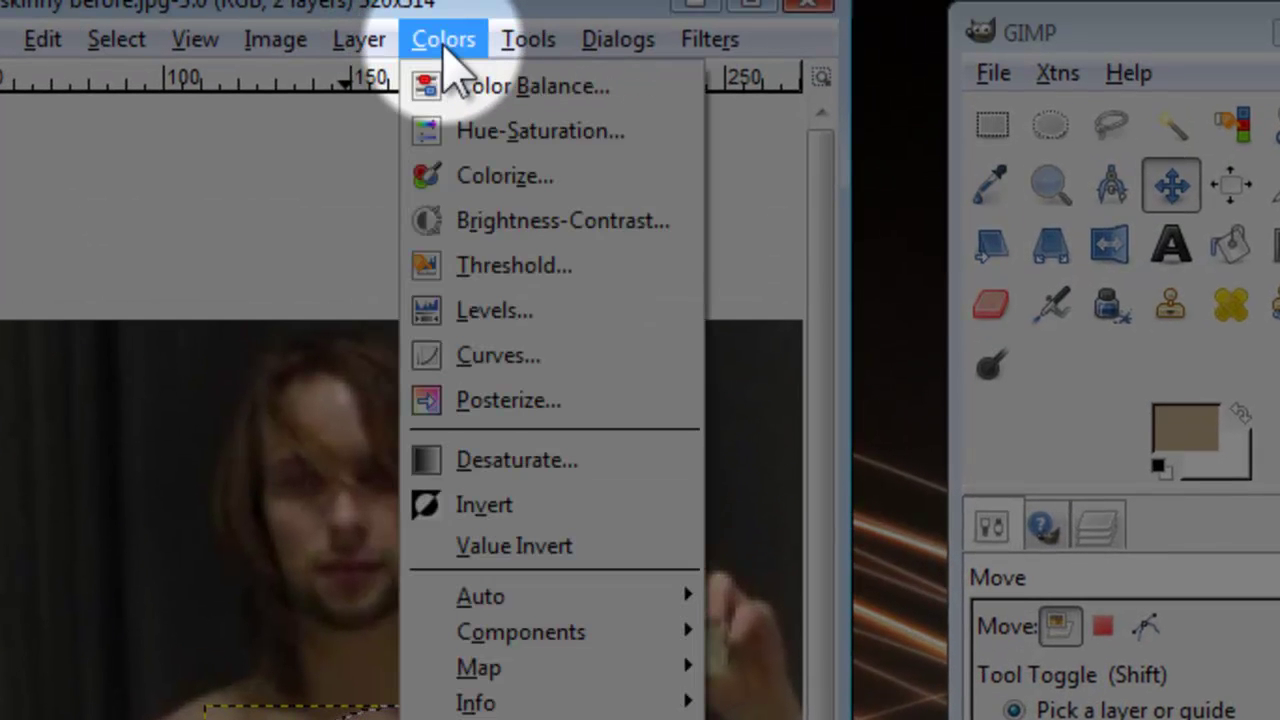
click(534, 180)
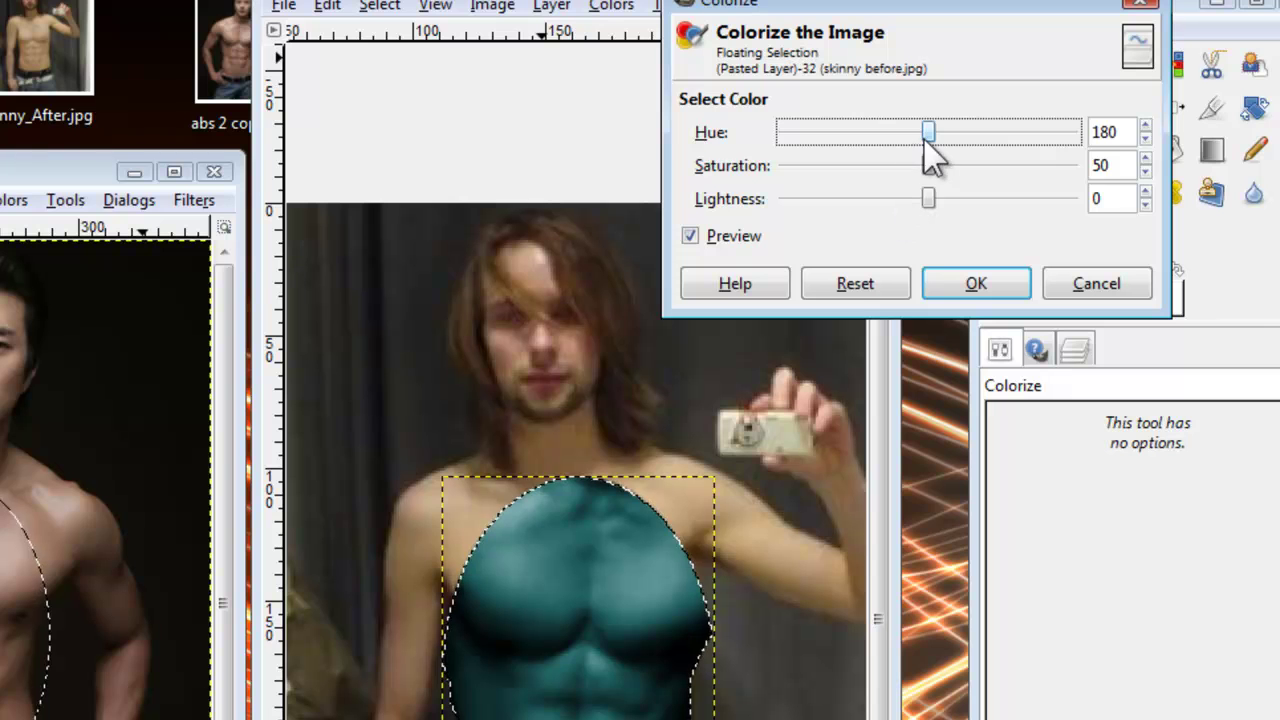
drag(929, 131, 938, 230)
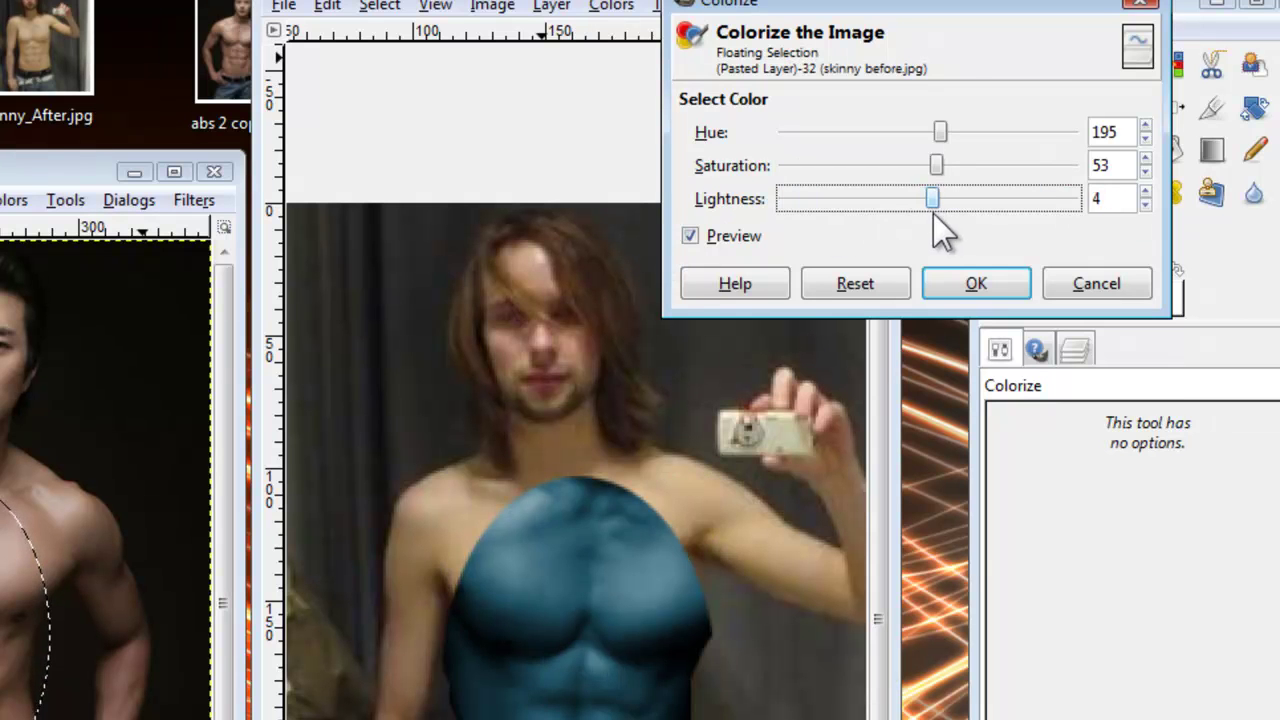
click(853, 284)
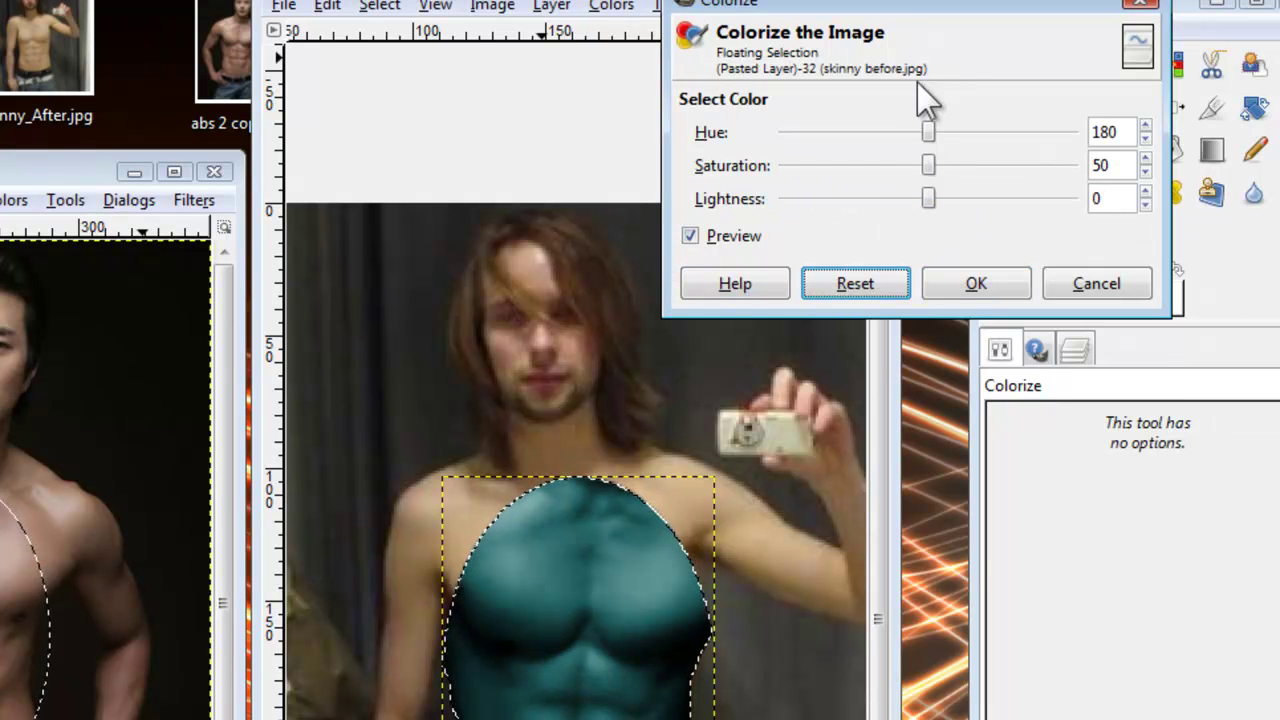
Try colorizing the pasted torso with hue 360 and saturation 100
drag(929, 134, 1080, 128)
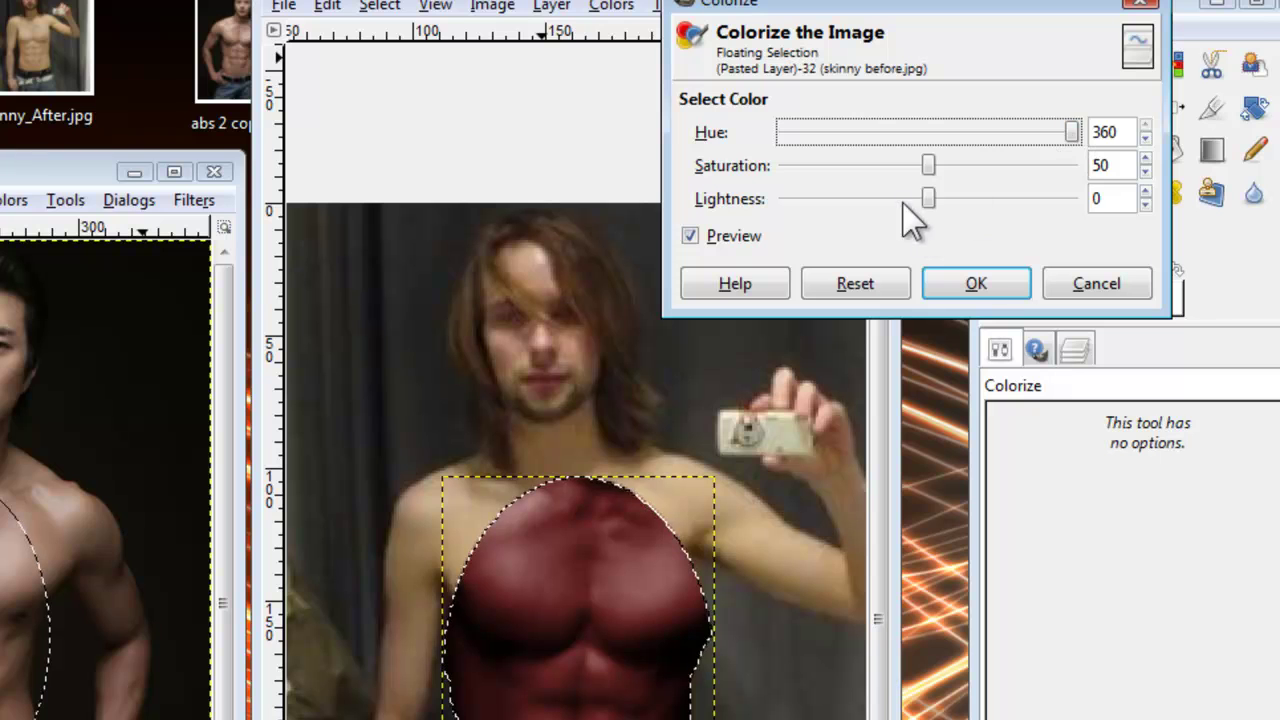
drag(926, 166, 967, 163)
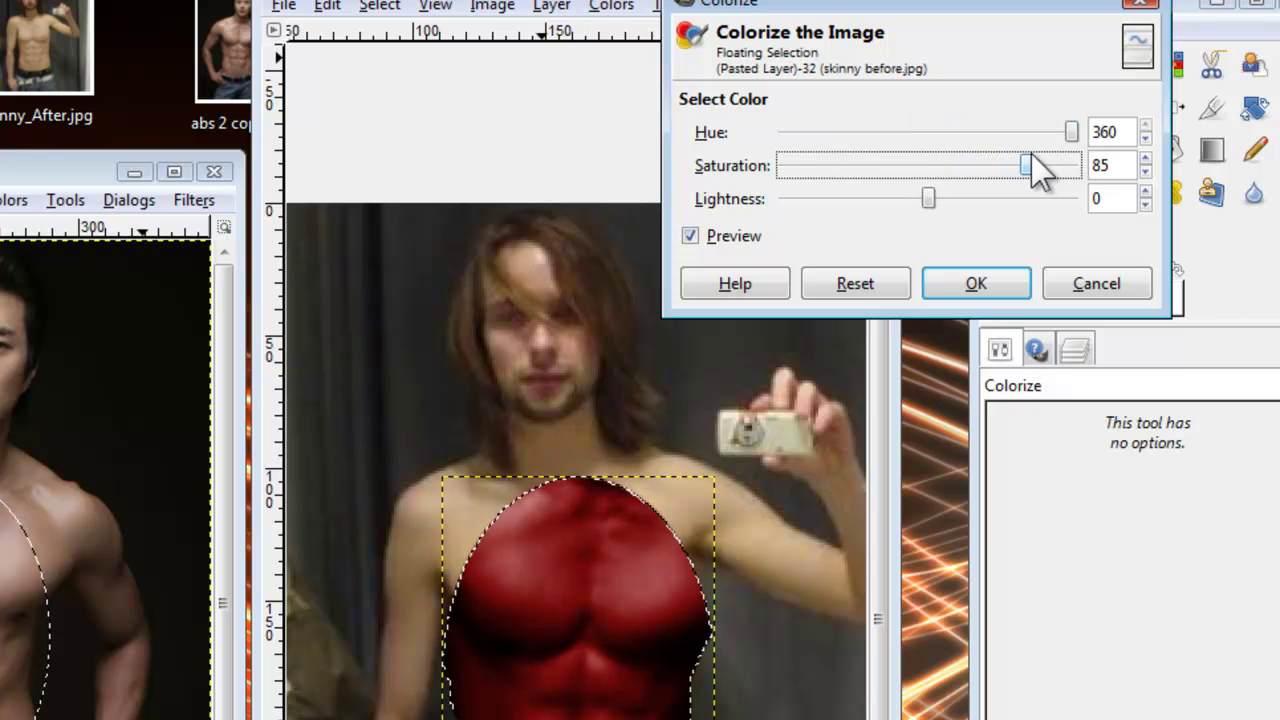
drag(1051, 166, 1100, 160)
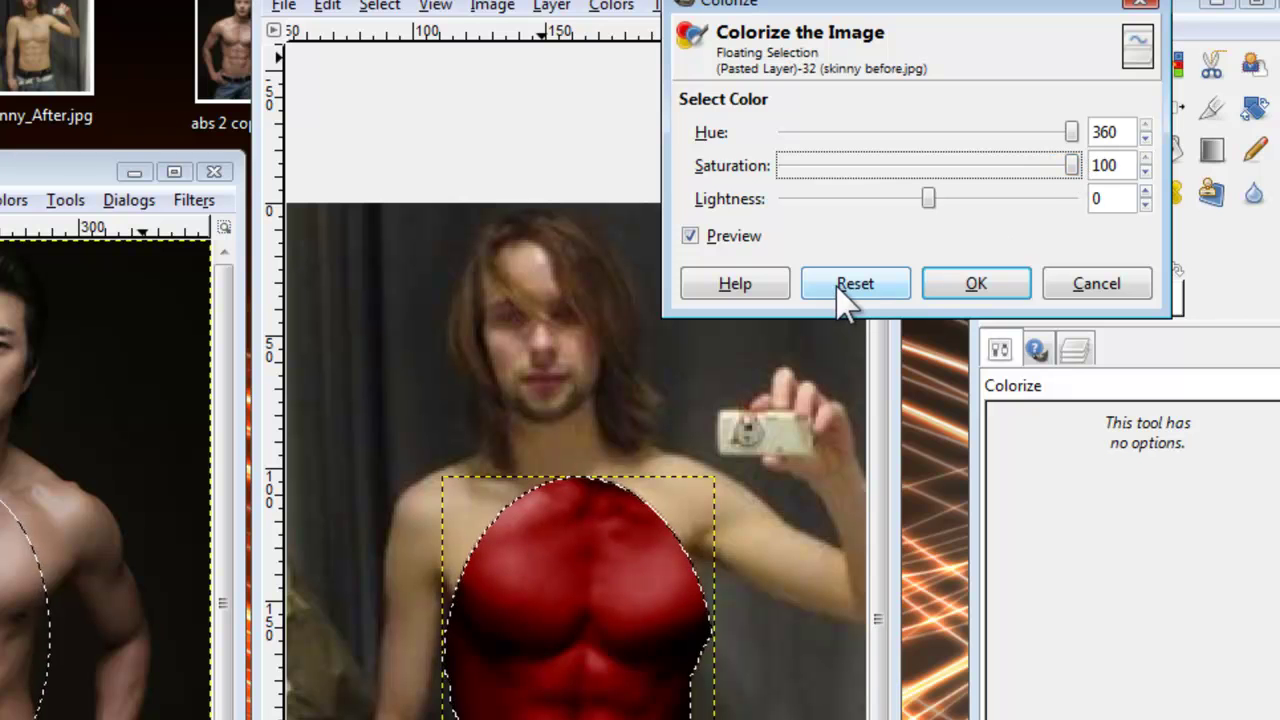
Colorize the pasted torso with hue 33, saturation 63 and lightness 53 to match the man's skin
drag(930, 199, 972, 209)
drag(1071, 132, 838, 150)
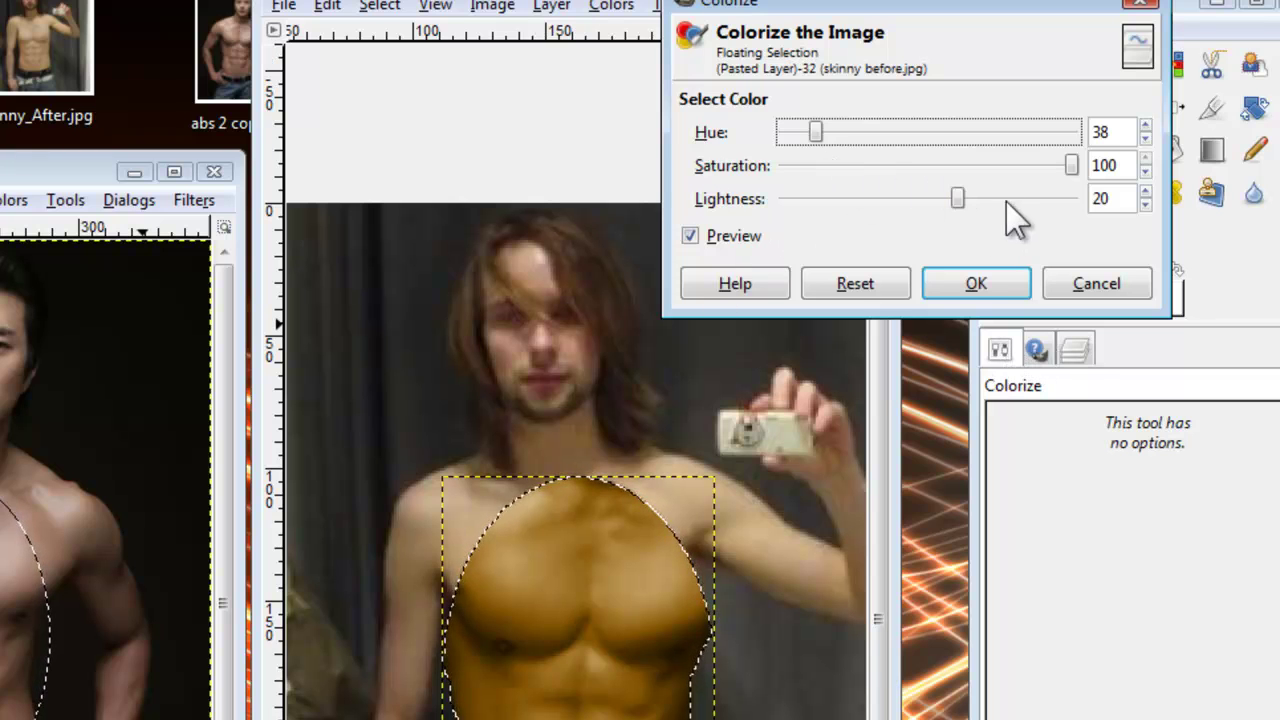
drag(1070, 180, 960, 171)
drag(825, 135, 820, 138)
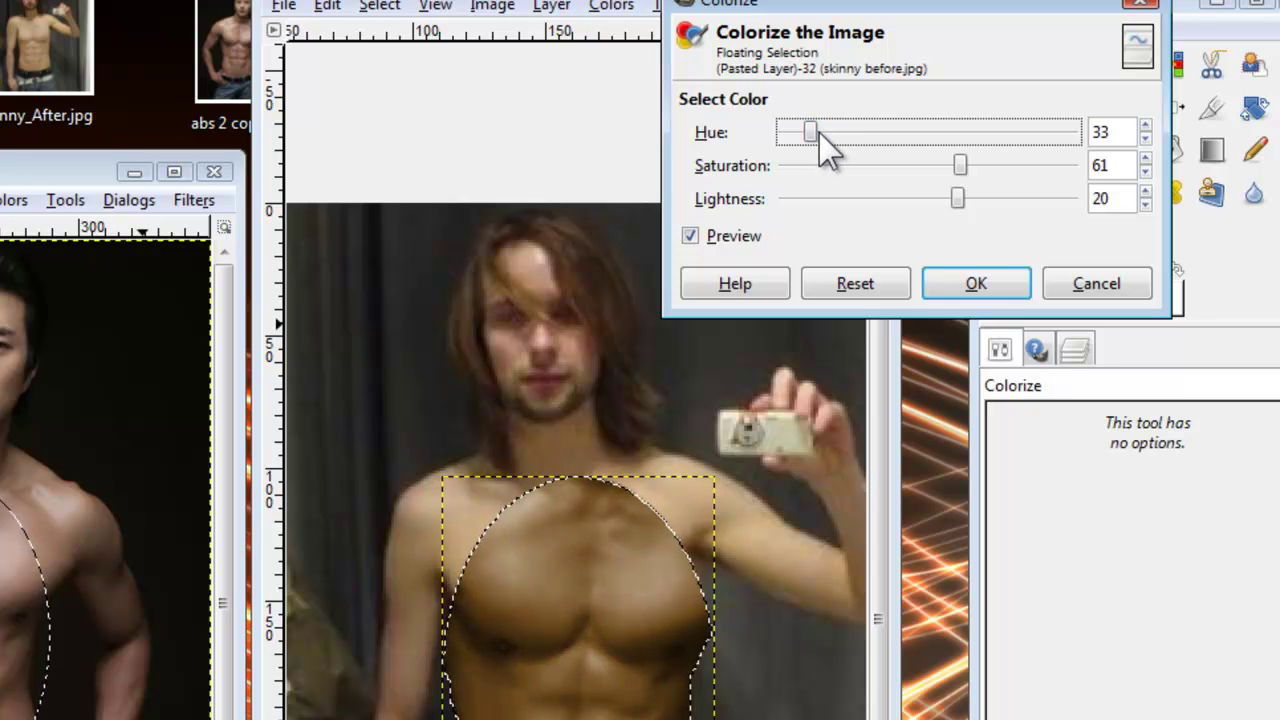
drag(960, 164, 1007, 207)
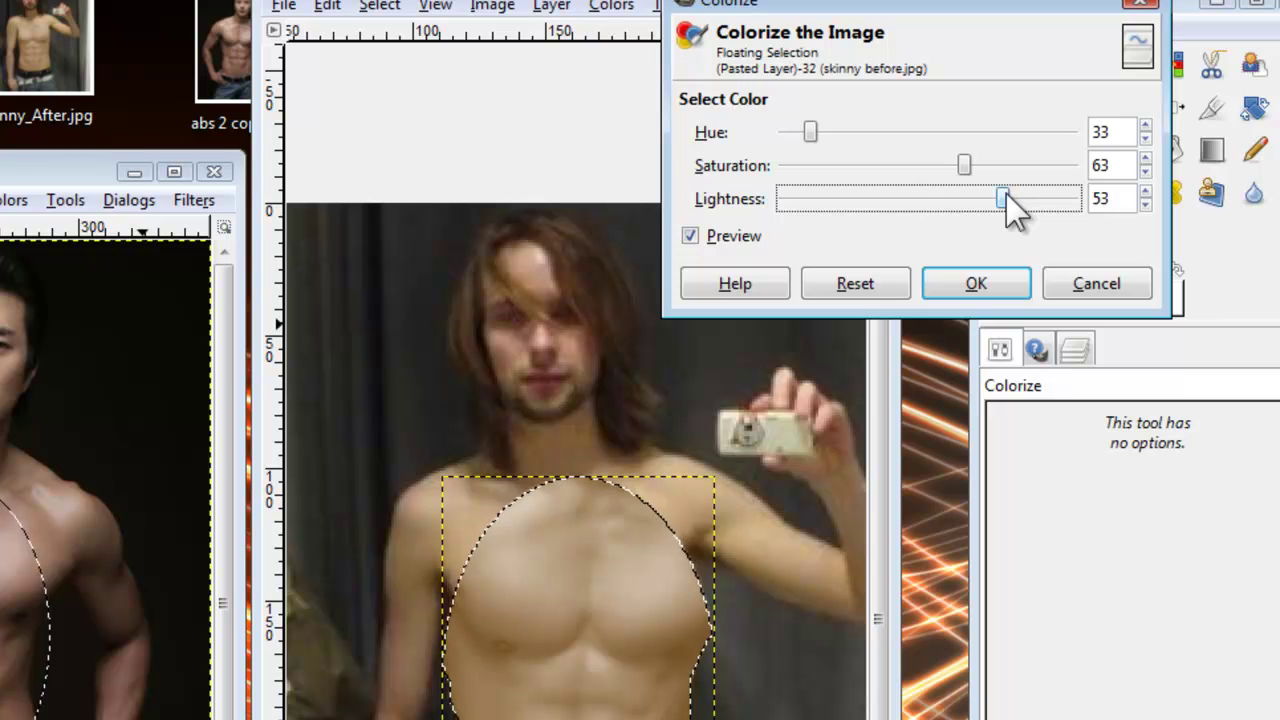
click(1008, 282)
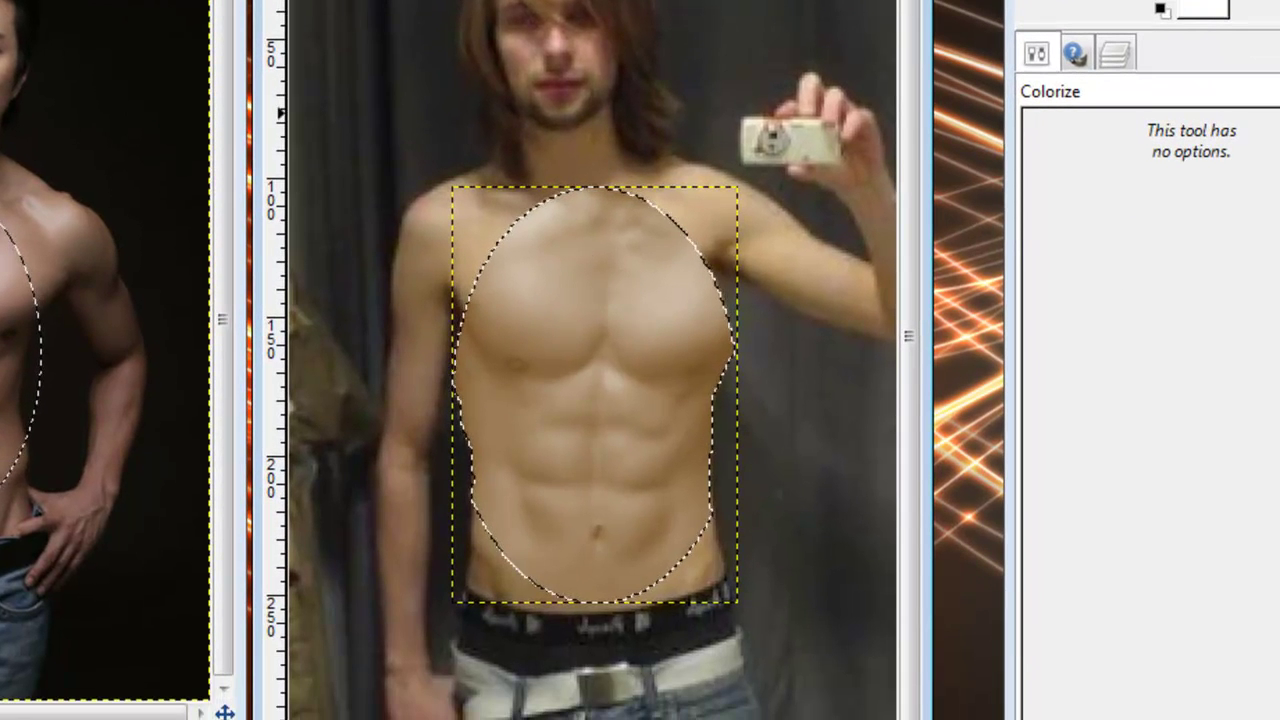
Nudge the colorized torso slightly up and to the left over the skinny man's body
key(m)
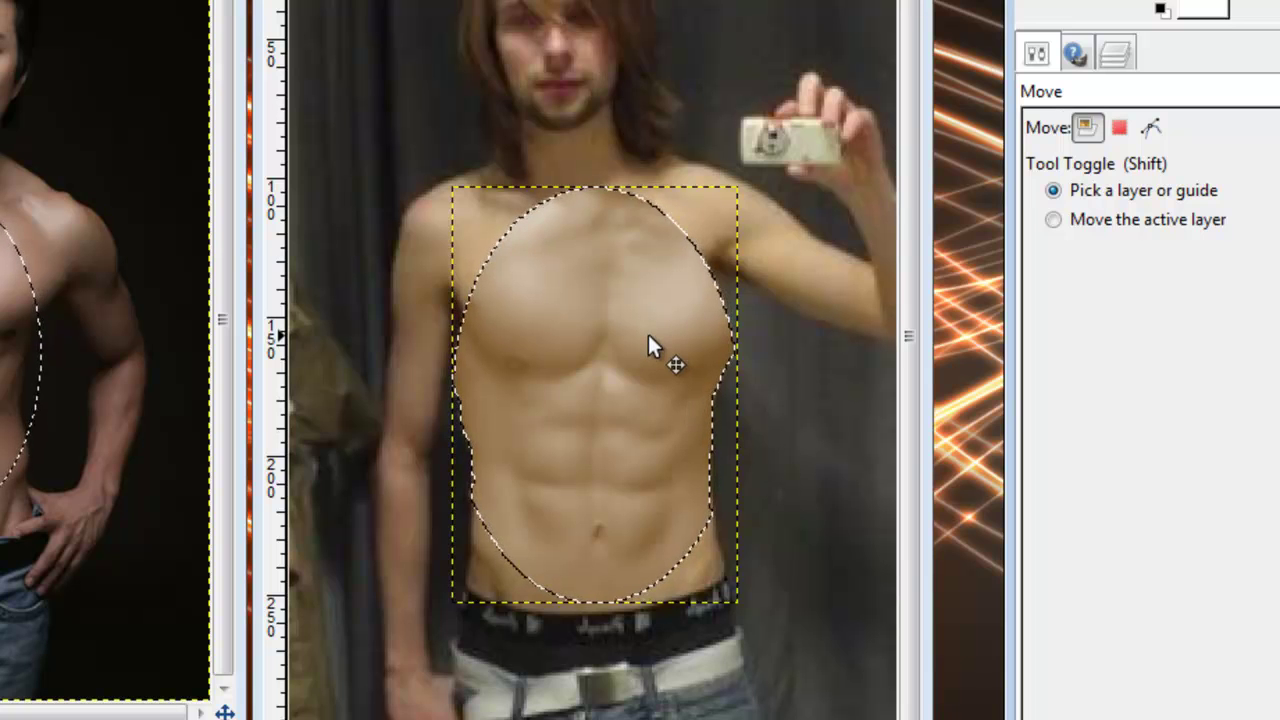
drag(642, 358, 639, 354)
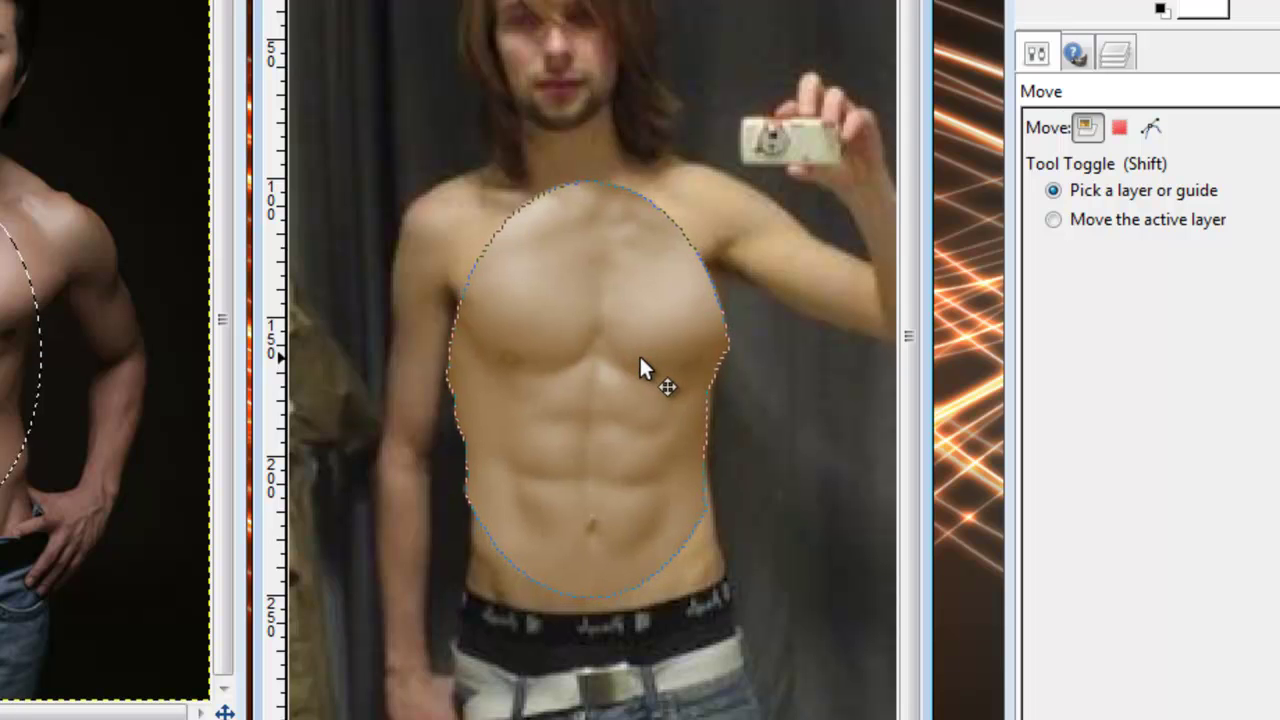
right_click(665, 409)
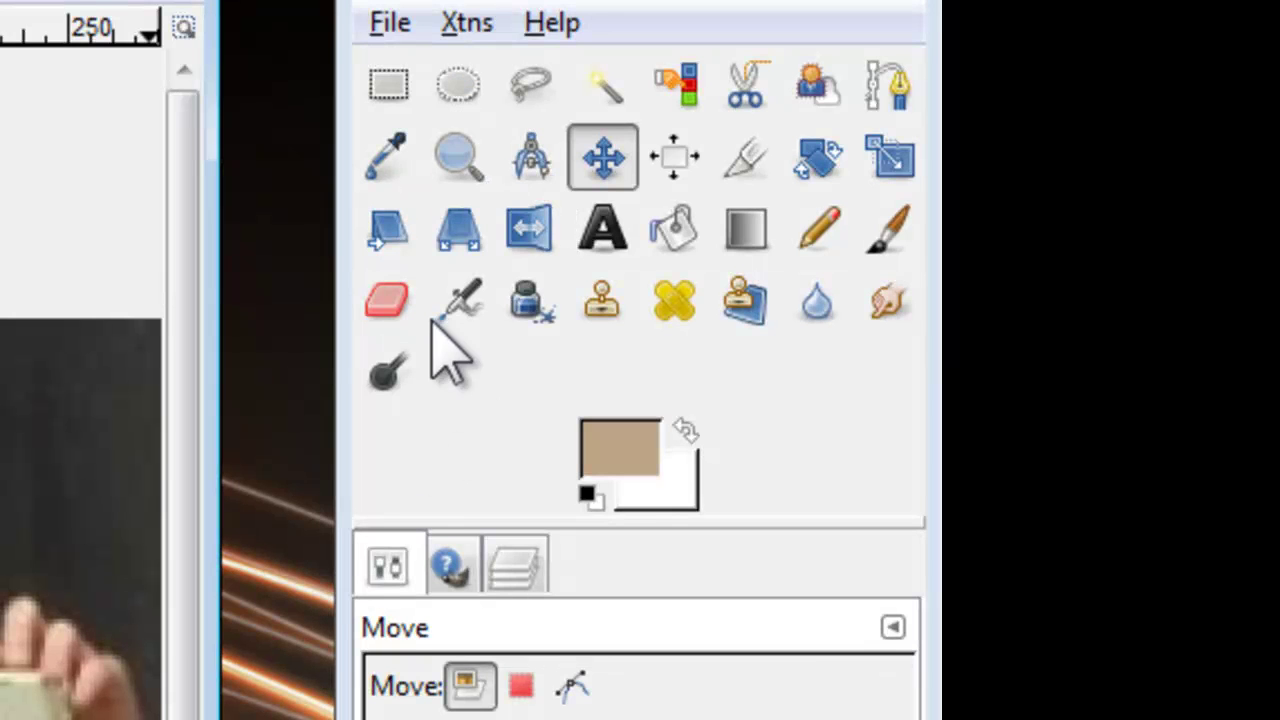
Try distorting the pasted torso's lower right corner with the Perspective tool and cancel the transform
click(461, 233)
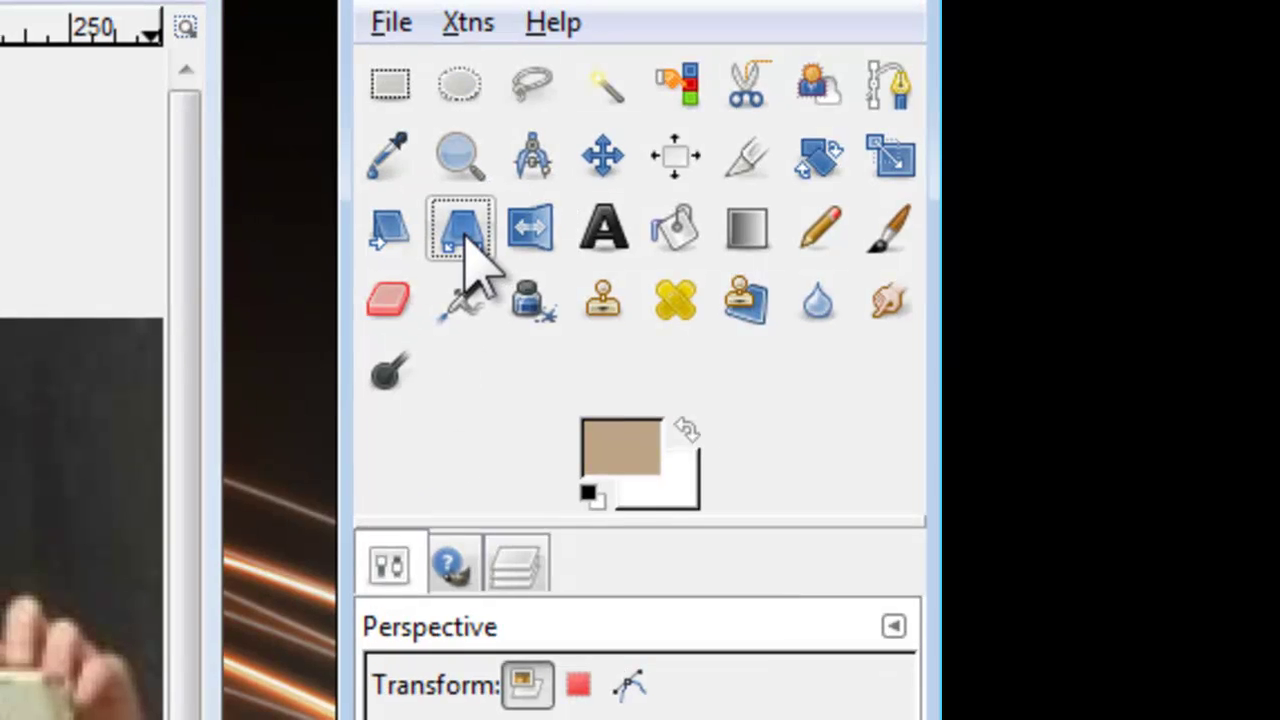
click(210, 690)
drag(219, 690, 215, 656)
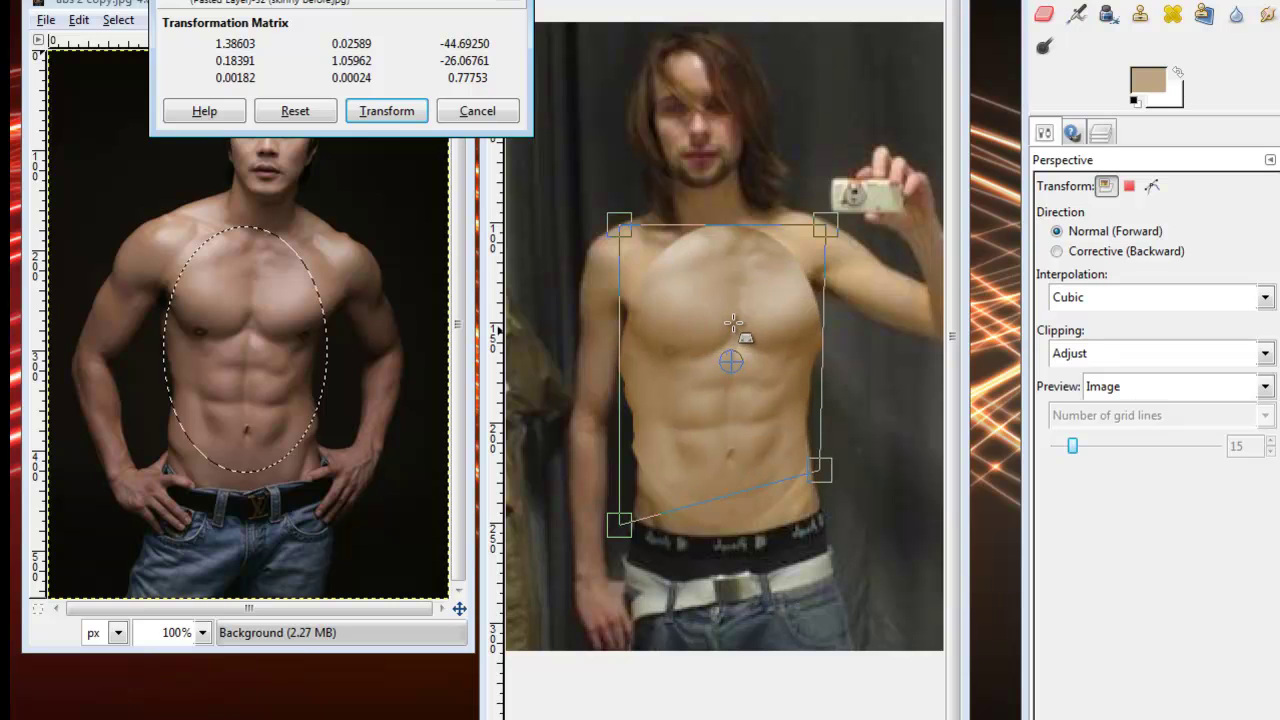
drag(733, 322, 730, 405)
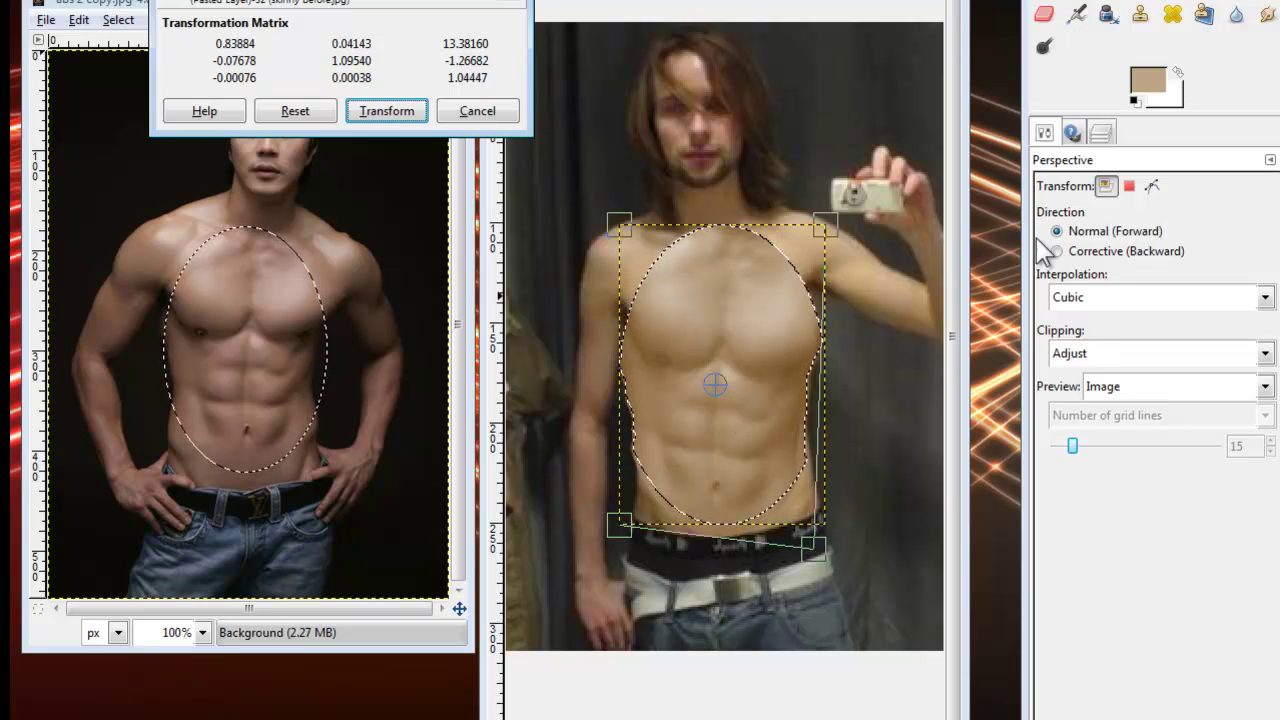
click(490, 110)
Flip the pasted torso layer horizontally
right_click(732, 373)
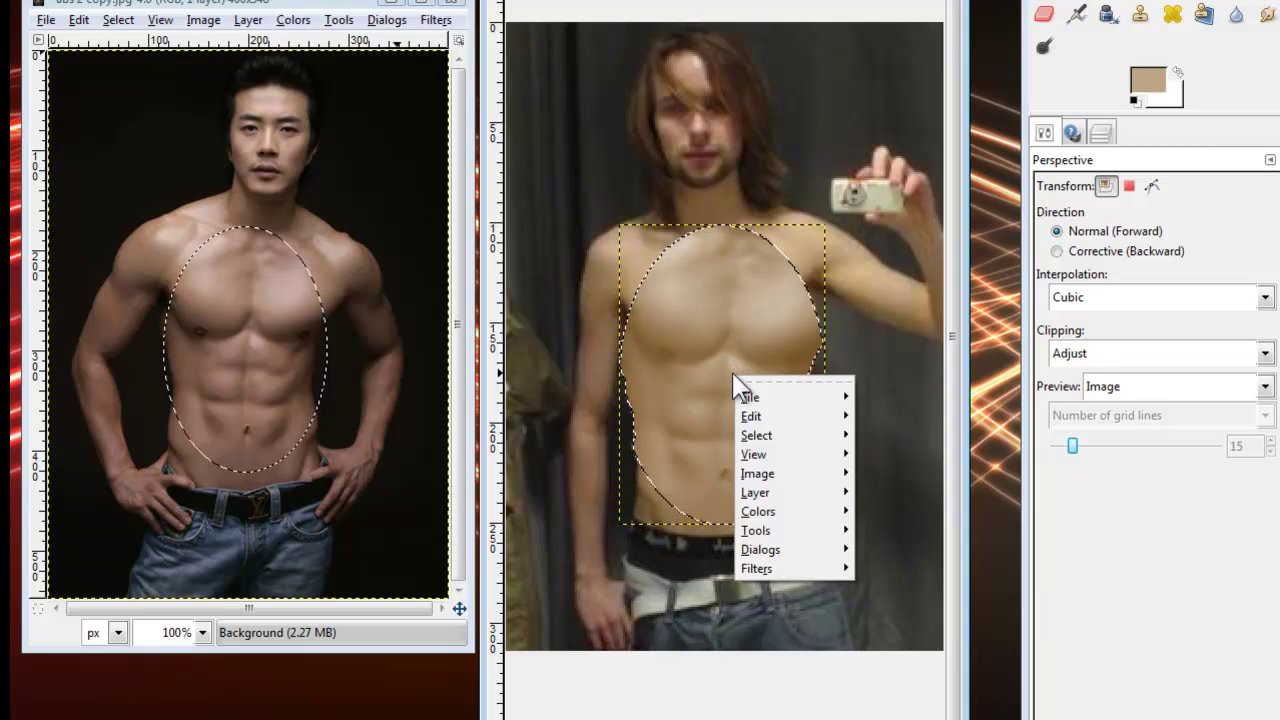
mouse_move(788, 499)
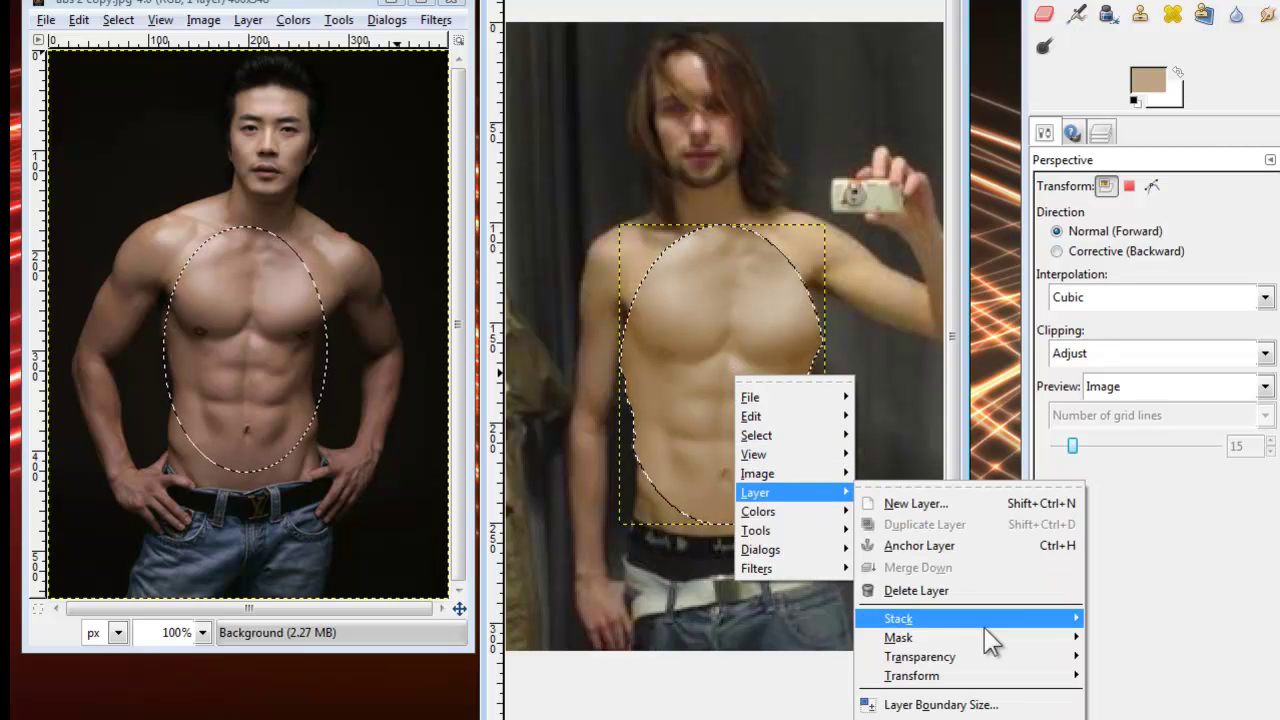
mouse_move(1006, 680)
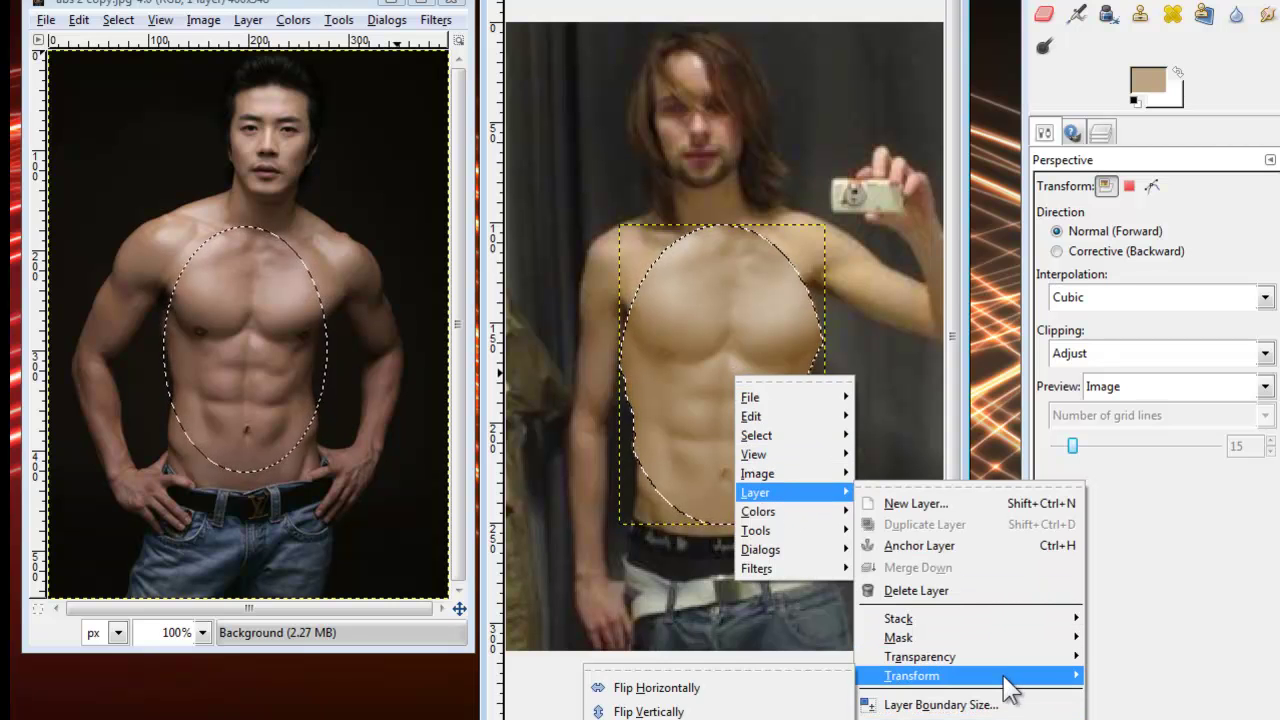
click(680, 690)
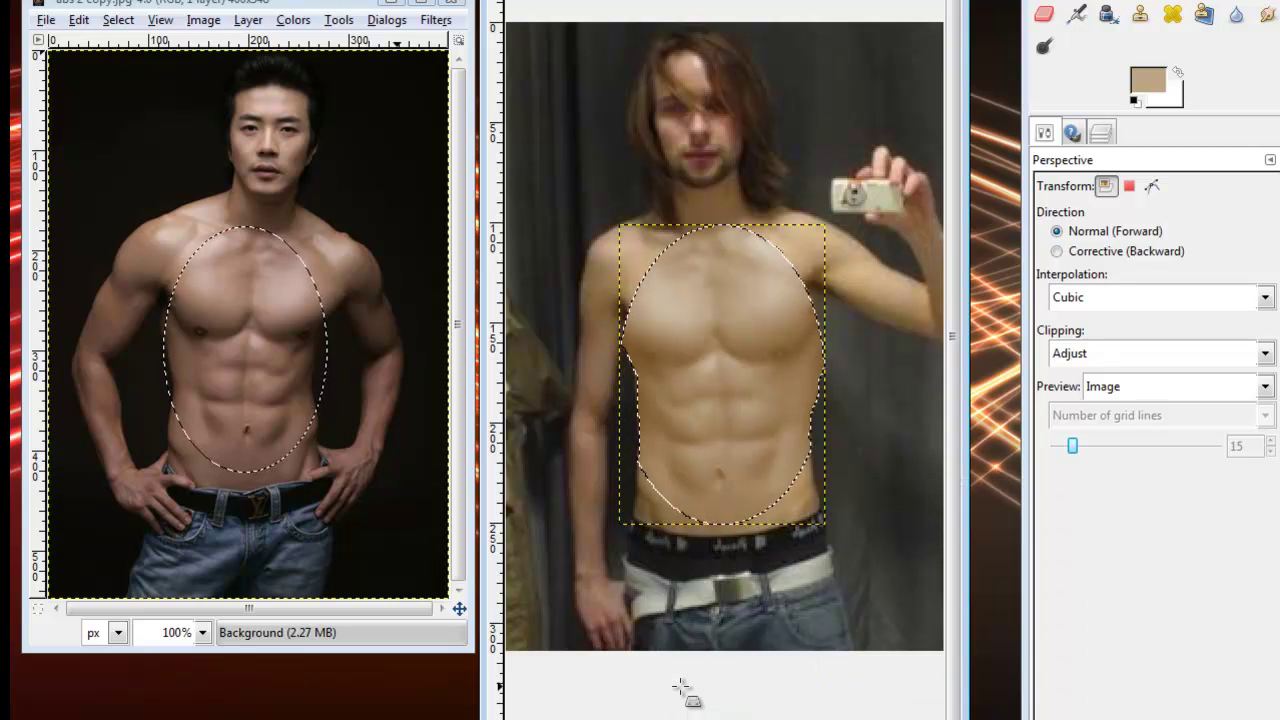
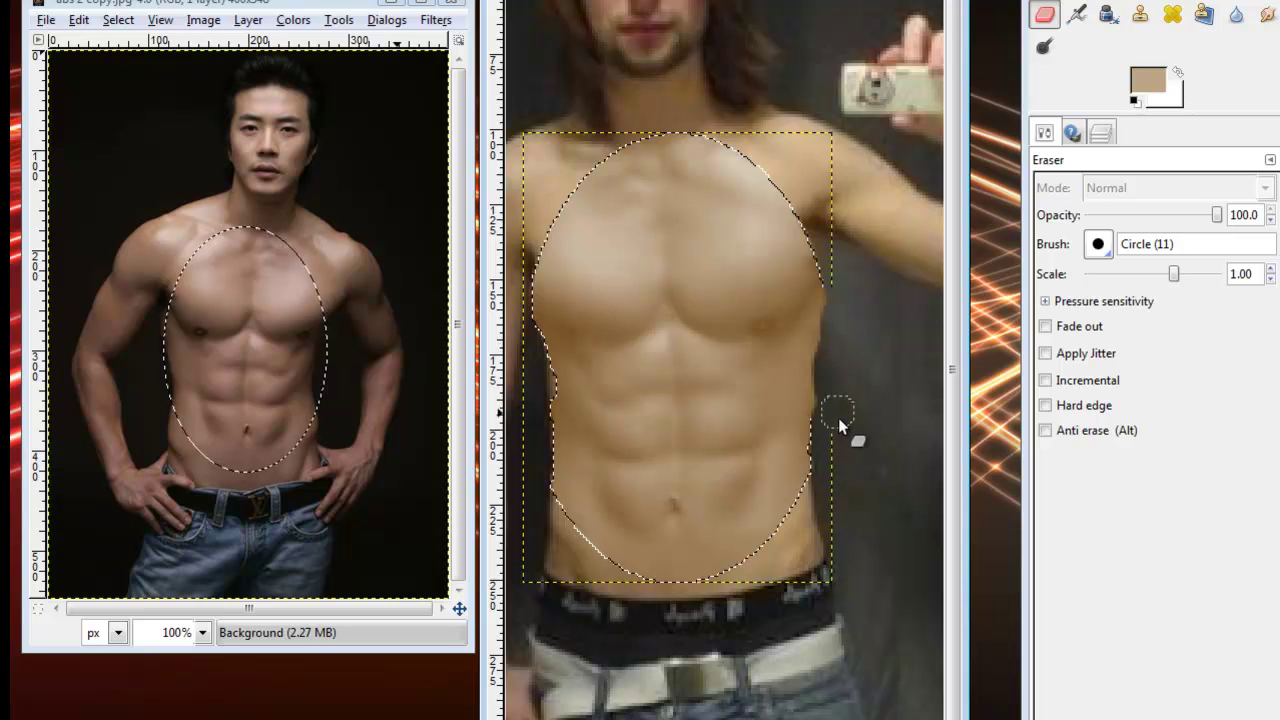
Erase the dark strip along the flipped torso's right side and nudge the torso slightly up
mouse_move(832, 504)
mouse_down()
mouse_move(824, 249)
mouse_move(829, 273)
mouse_up()
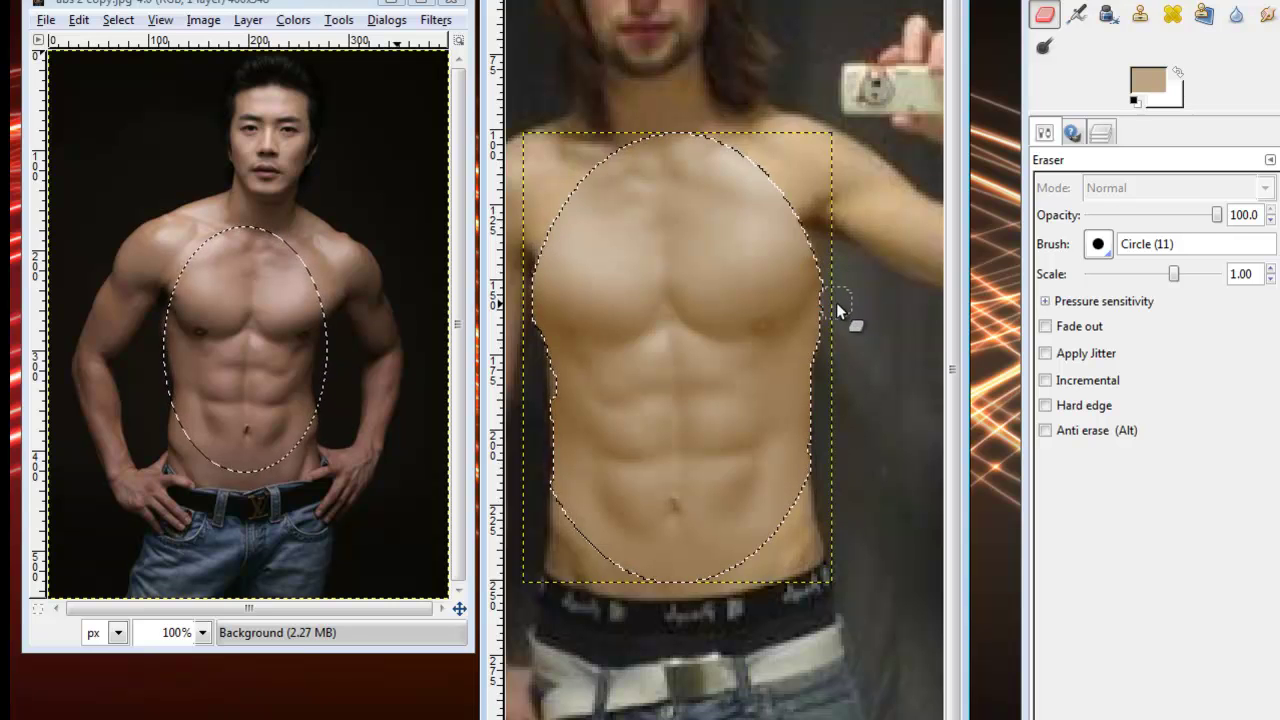
key(m)
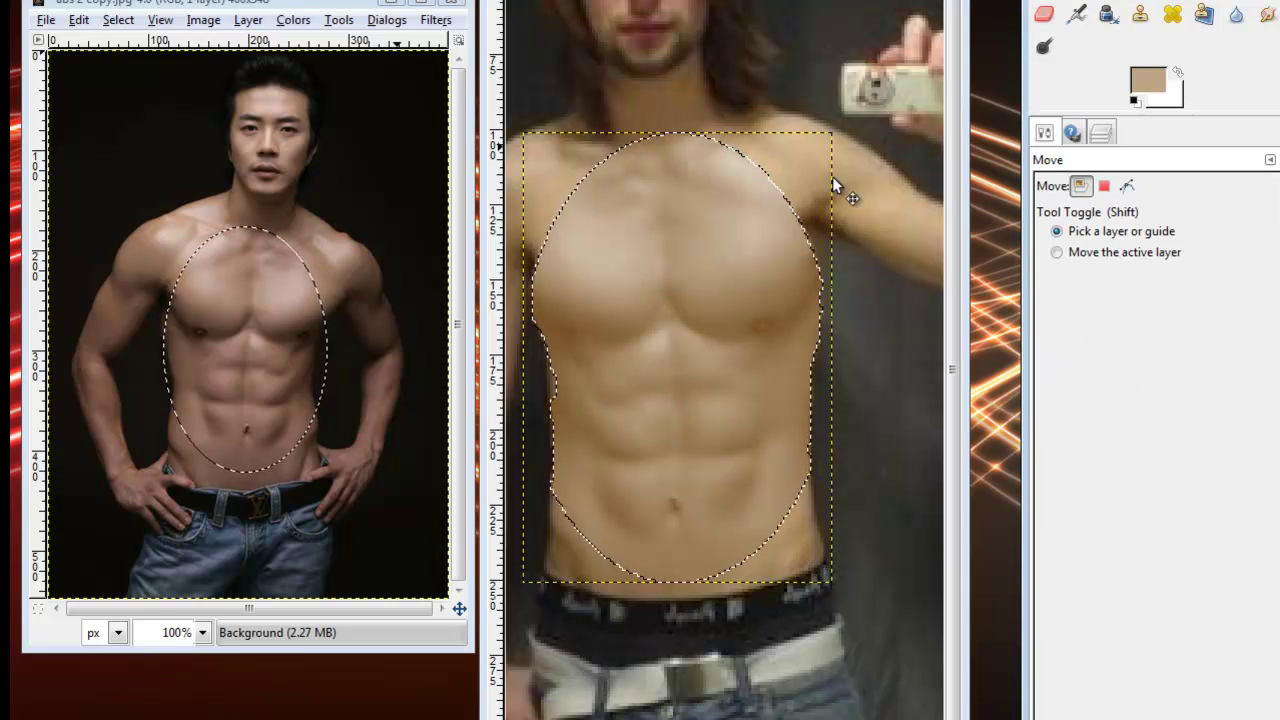
click(734, 243)
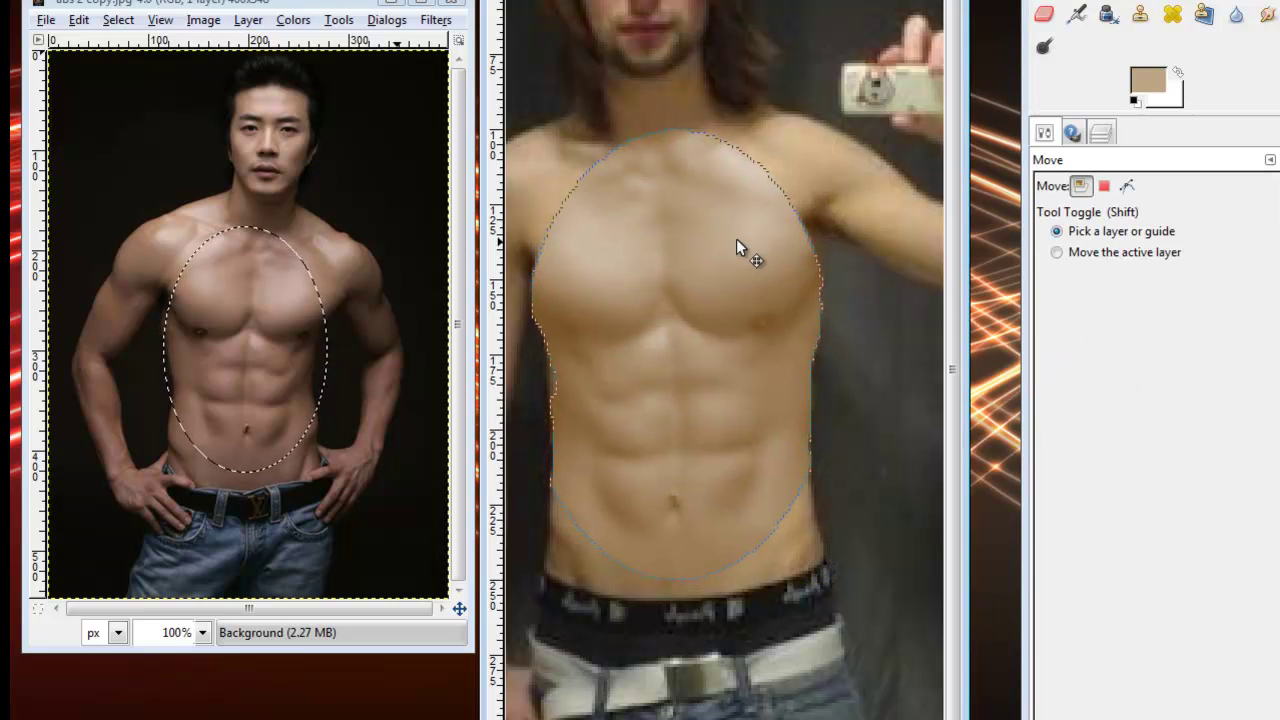
click(736, 240)
Anchor the floating torso layer onto the skinny man's photo
right_click(733, 232)
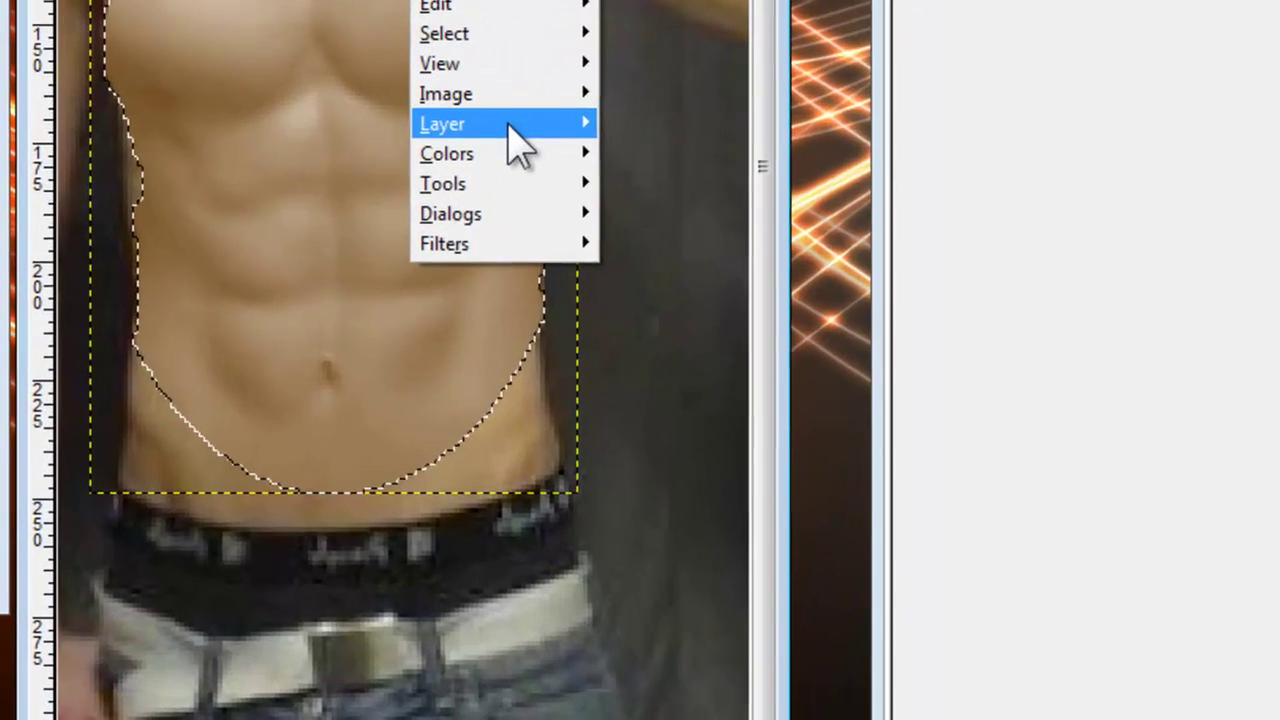
mouse_move(510, 125)
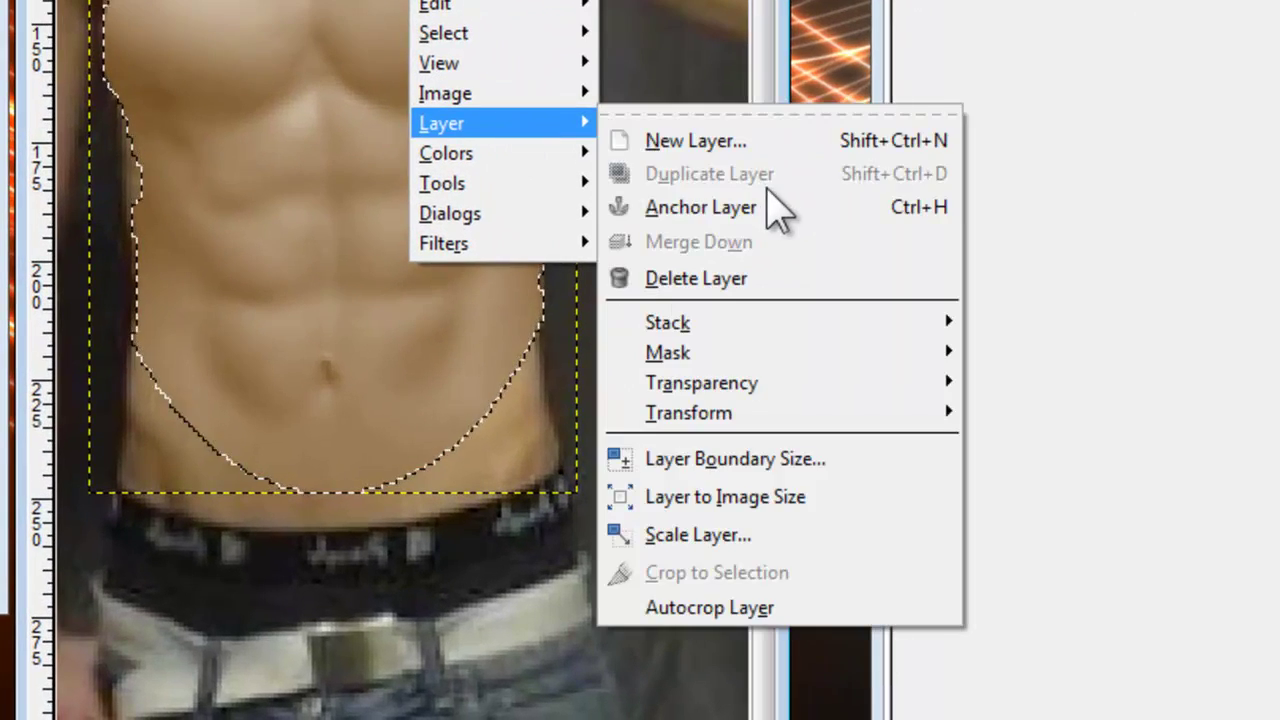
click(770, 208)
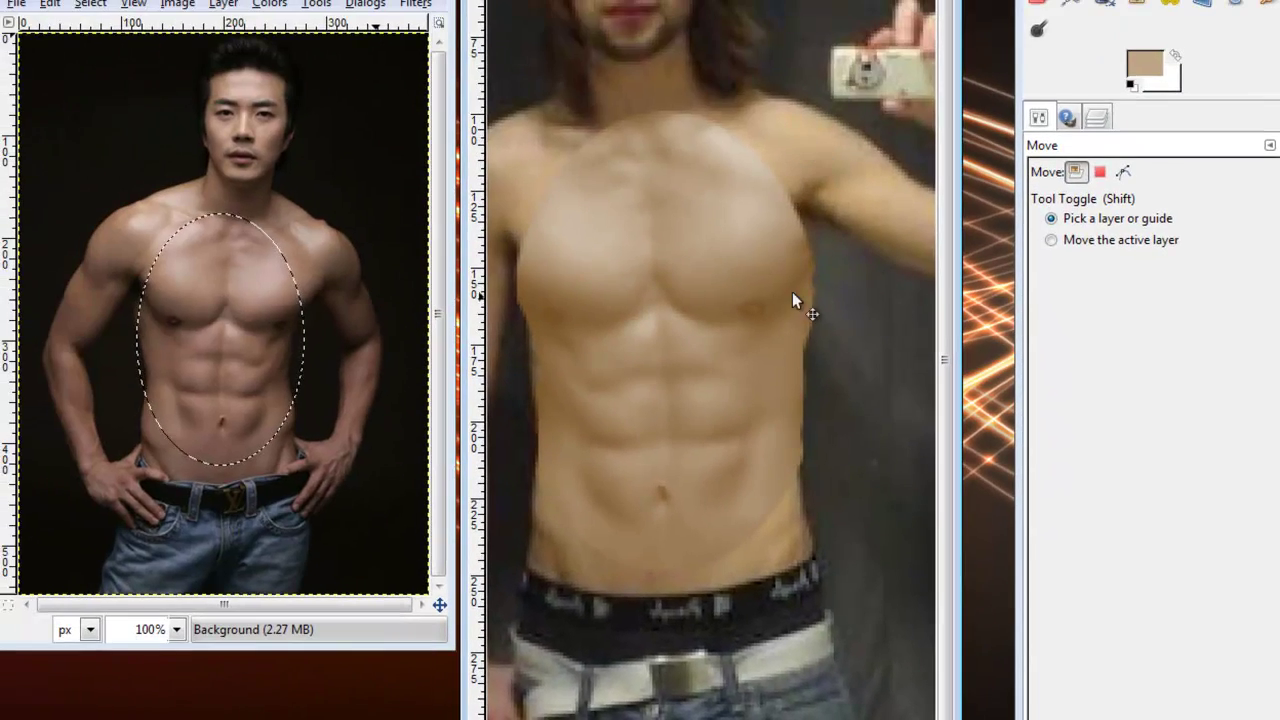
Airbrush the torso's seam at the neck and upper chest with skin tones sampled nearby, at 77.2 opacity with the Circle (11) brush
key(shift+ctrl+j)
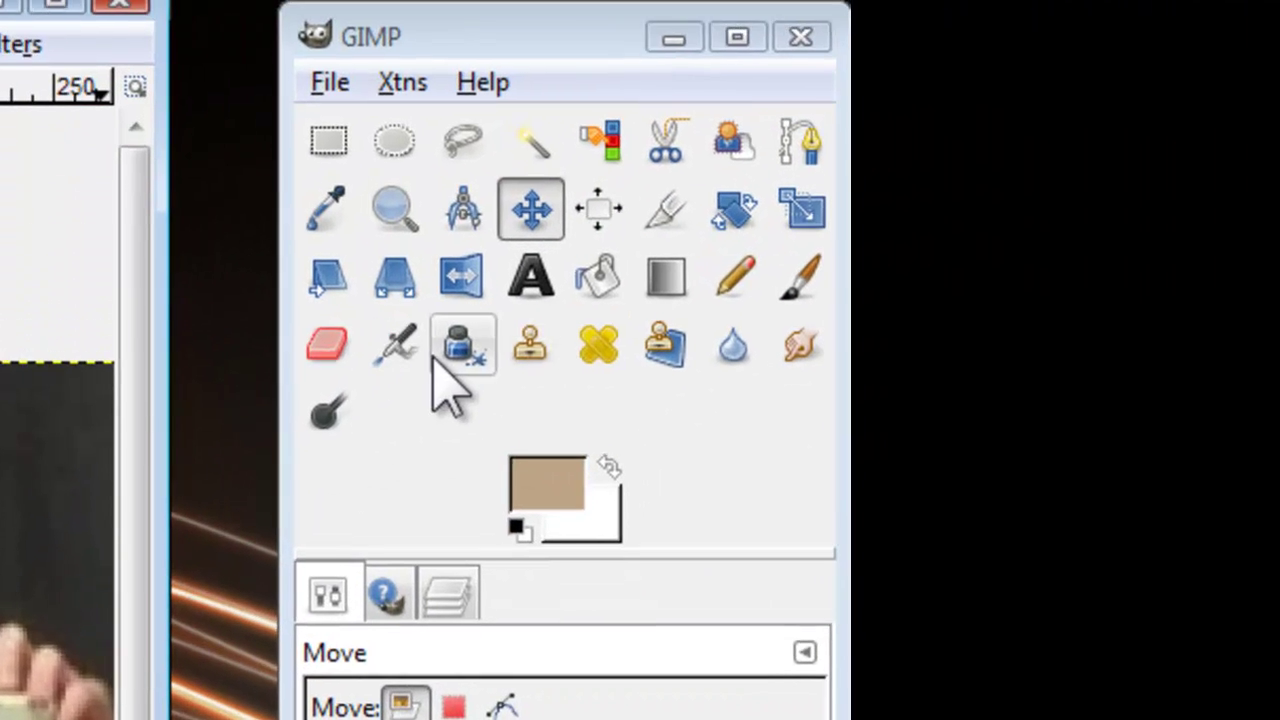
click(736, 173)
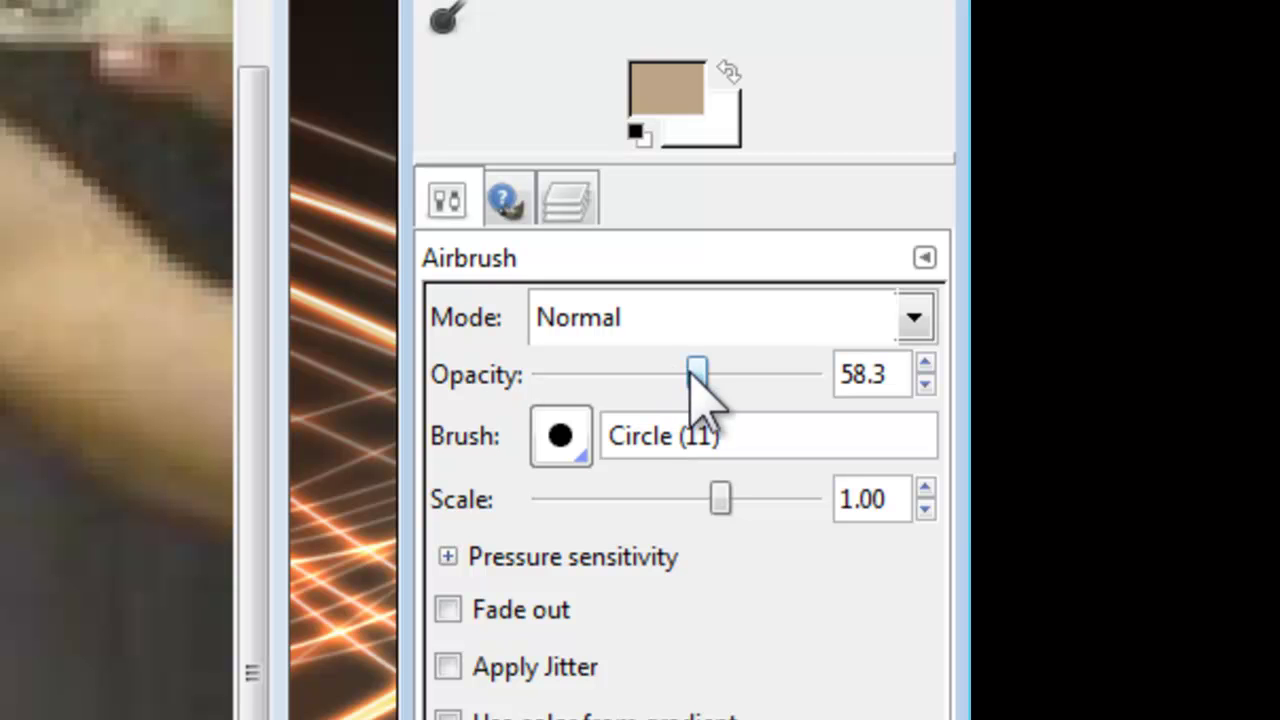
drag(693, 378, 751, 373)
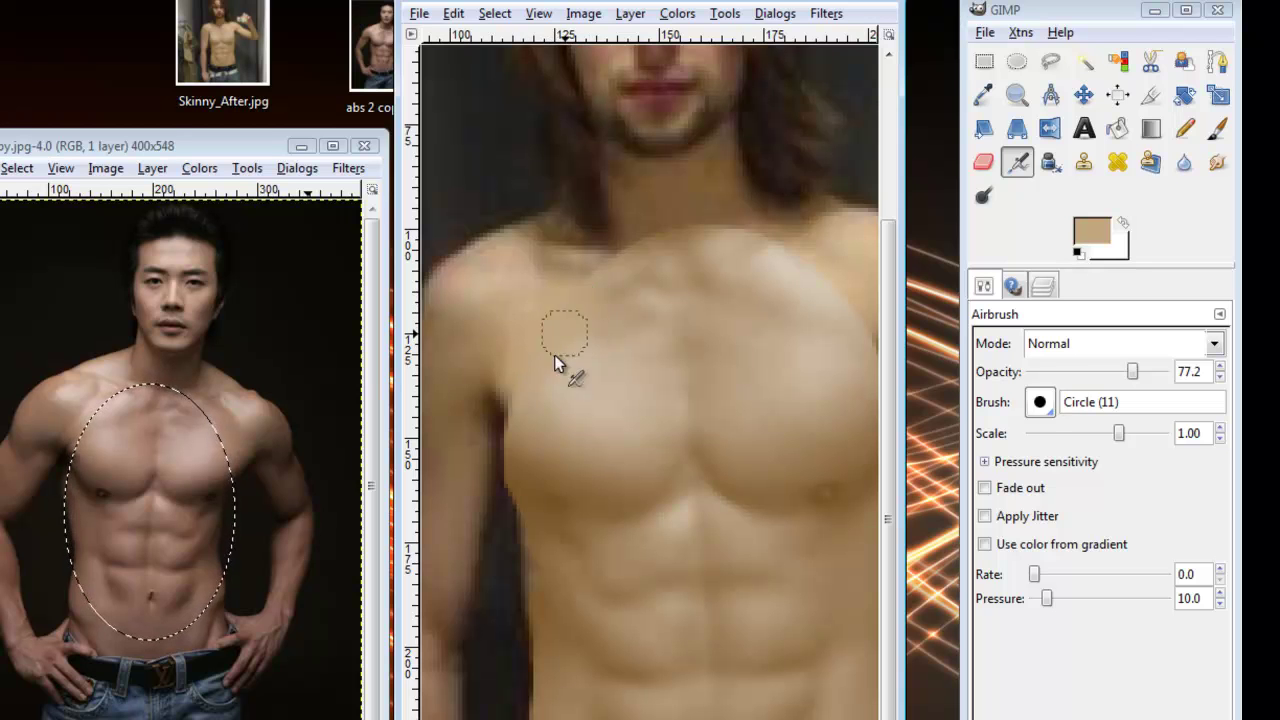
ctrl+click(740, 245)
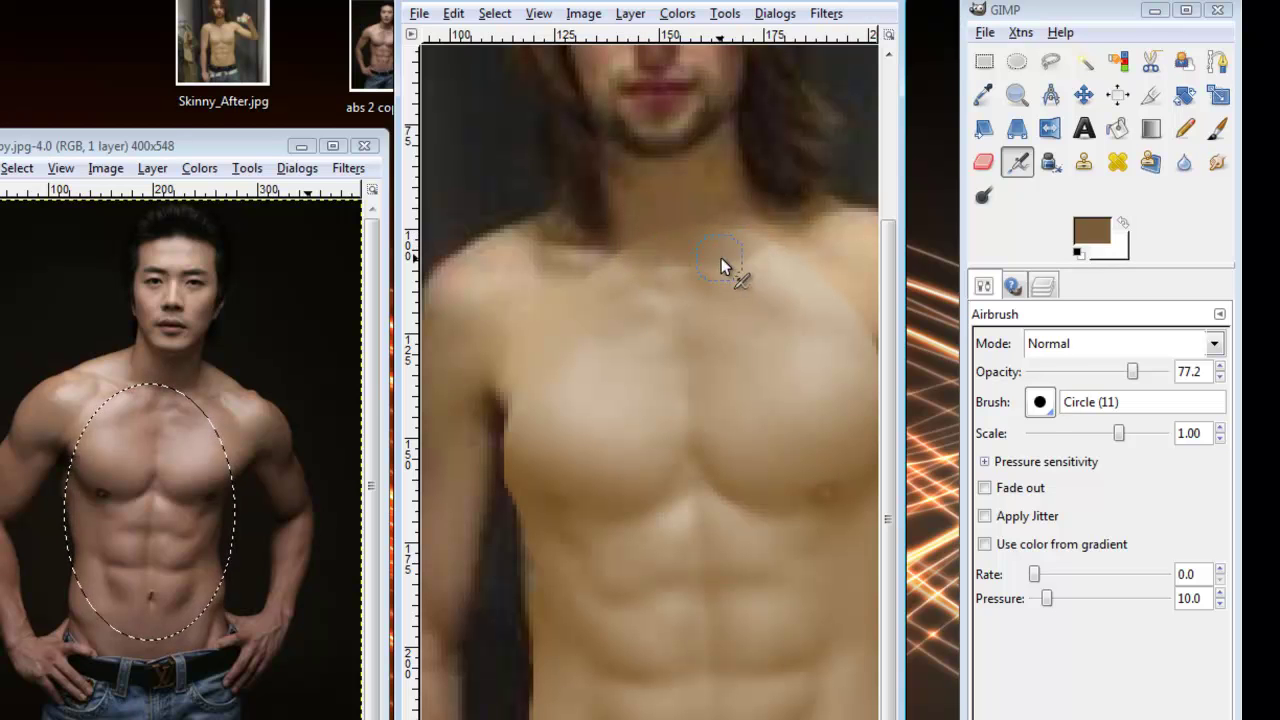
scroll(659, 265, down, 1)
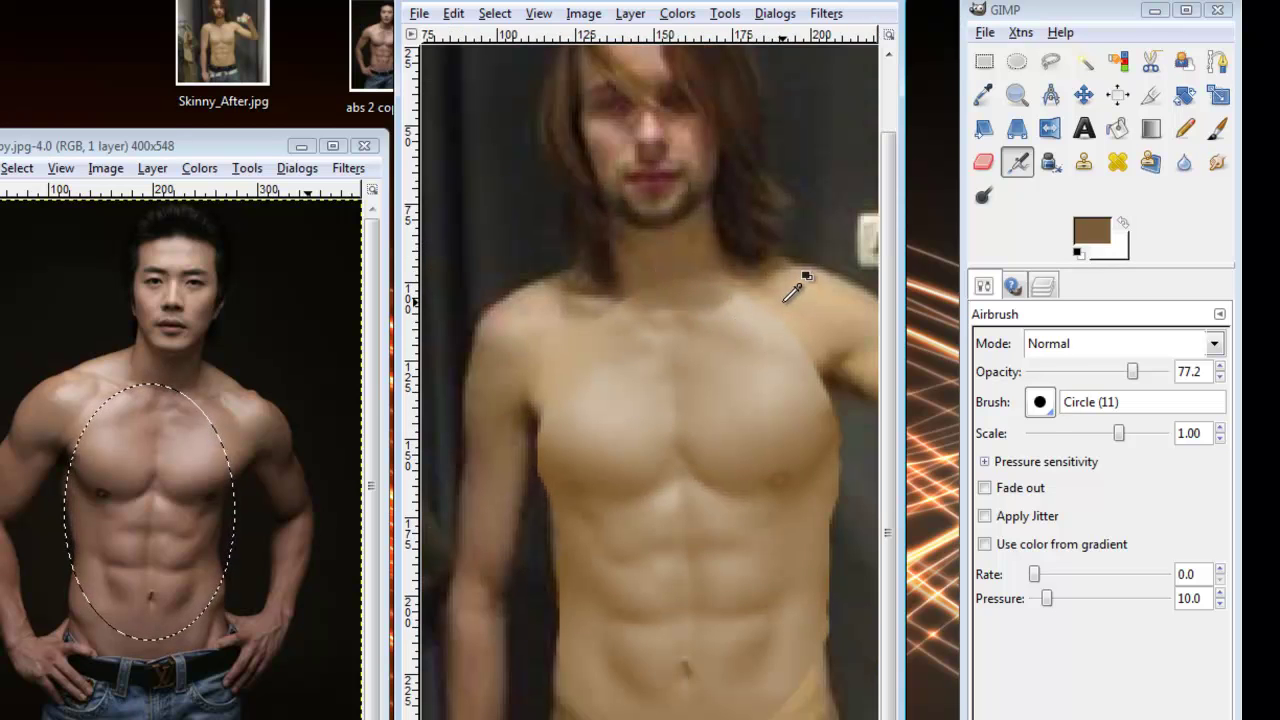
ctrl+click(786, 298)
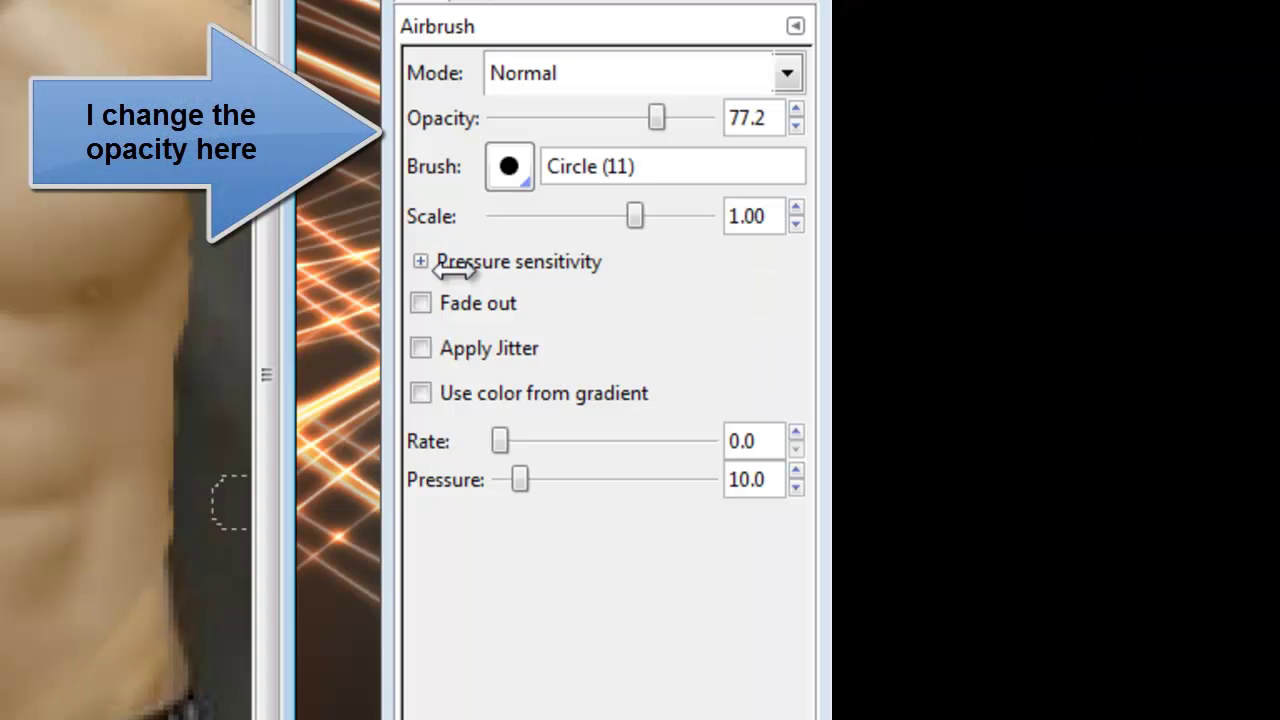
Set the Airbrush opacity to 85.8 and blend the chest, shoulder and neck seams with skin tones sampled beside them
drag(657, 118, 675, 118)
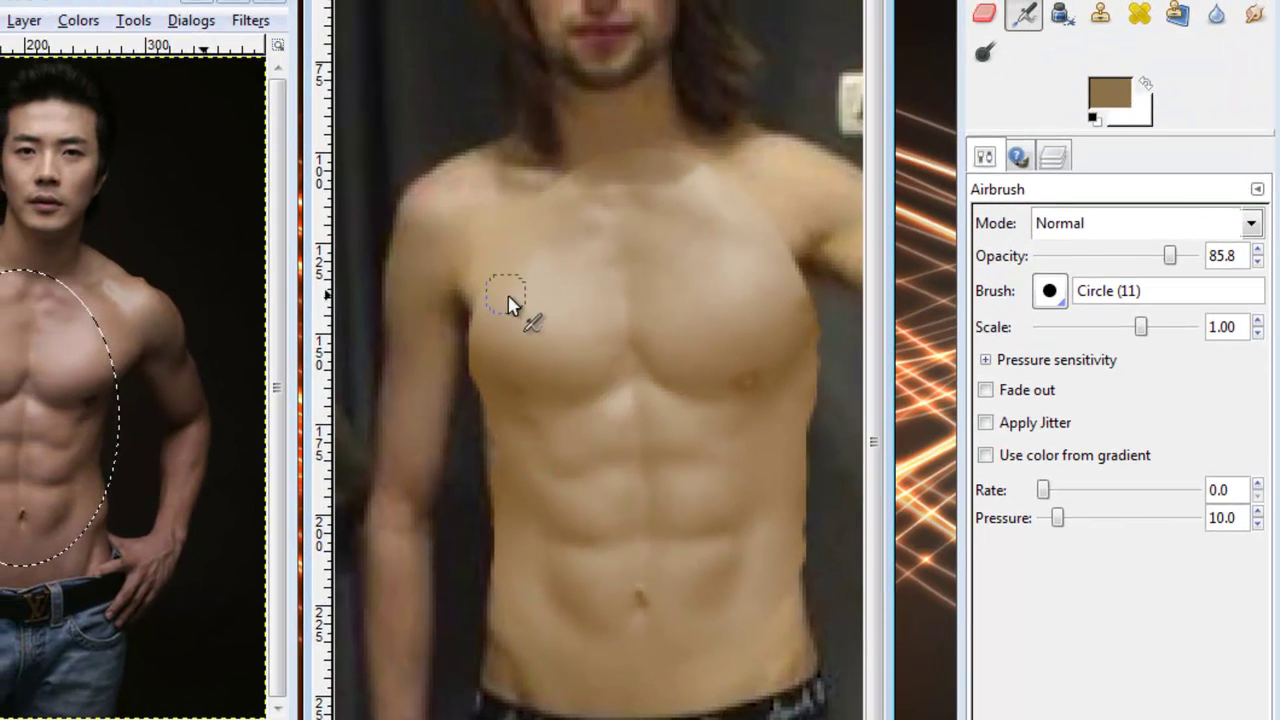
ctrl+click(485, 240)
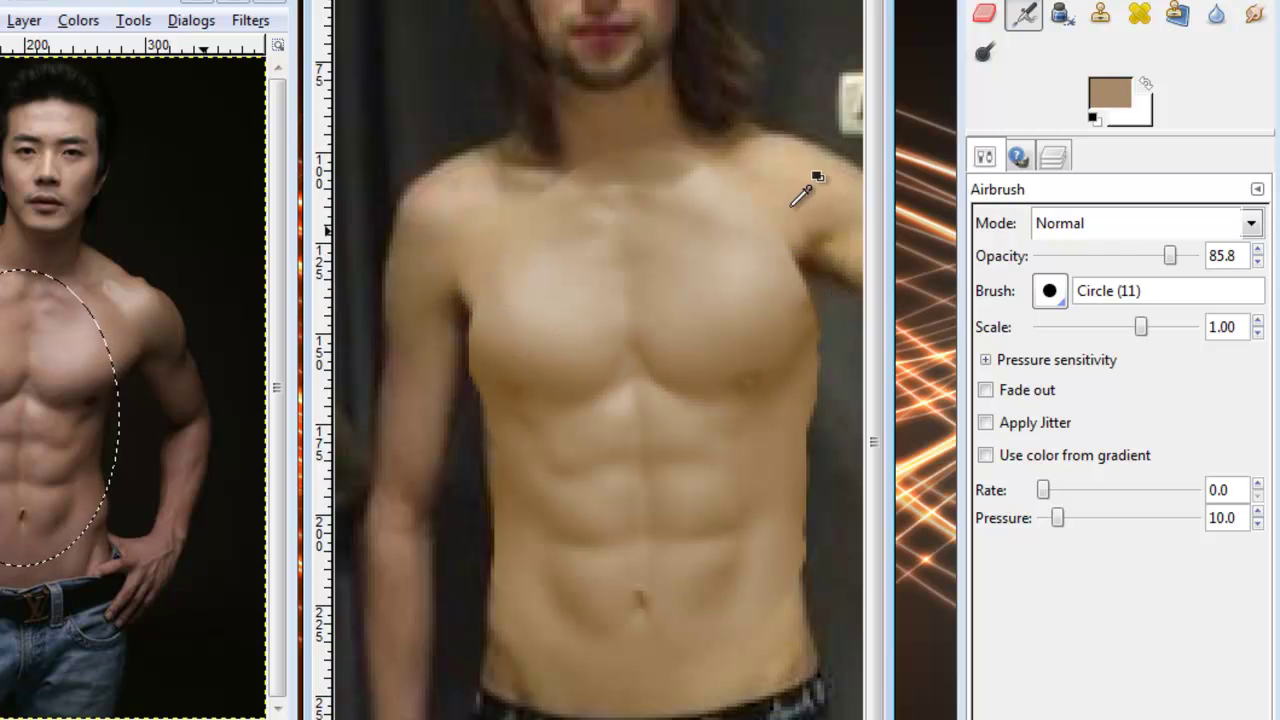
ctrl+click(772, 240)
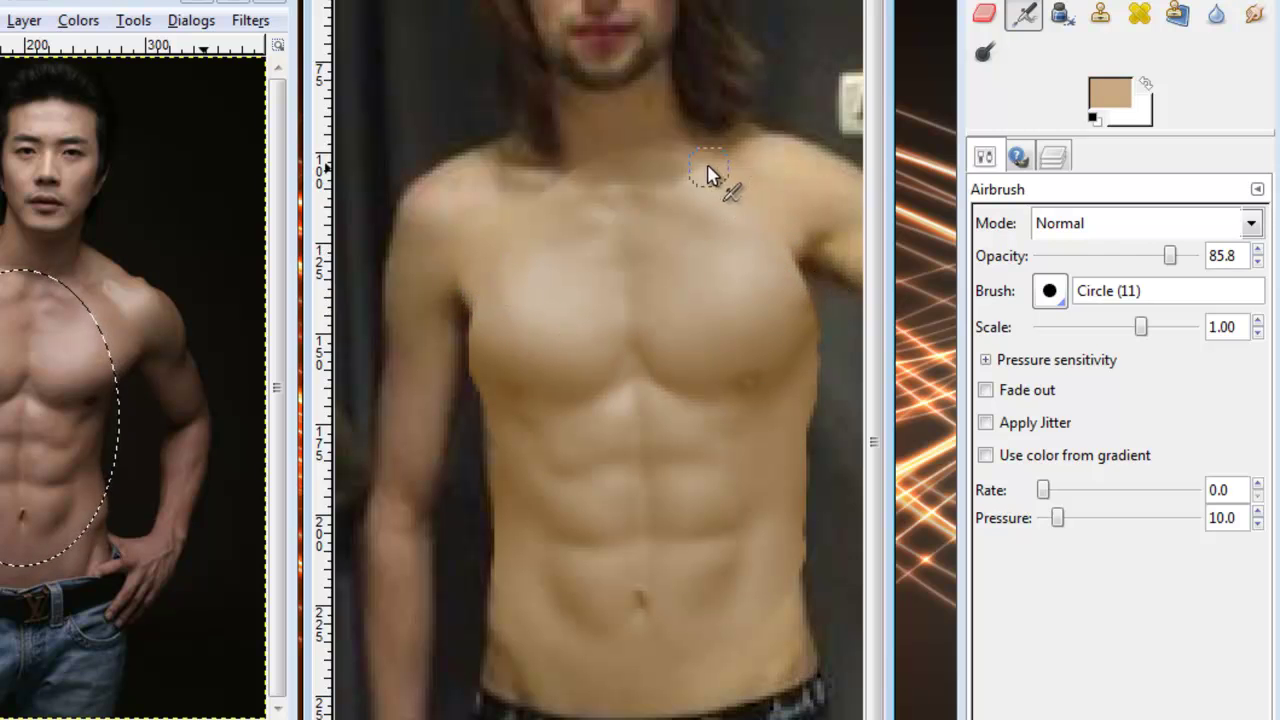
ctrl+click(662, 140)
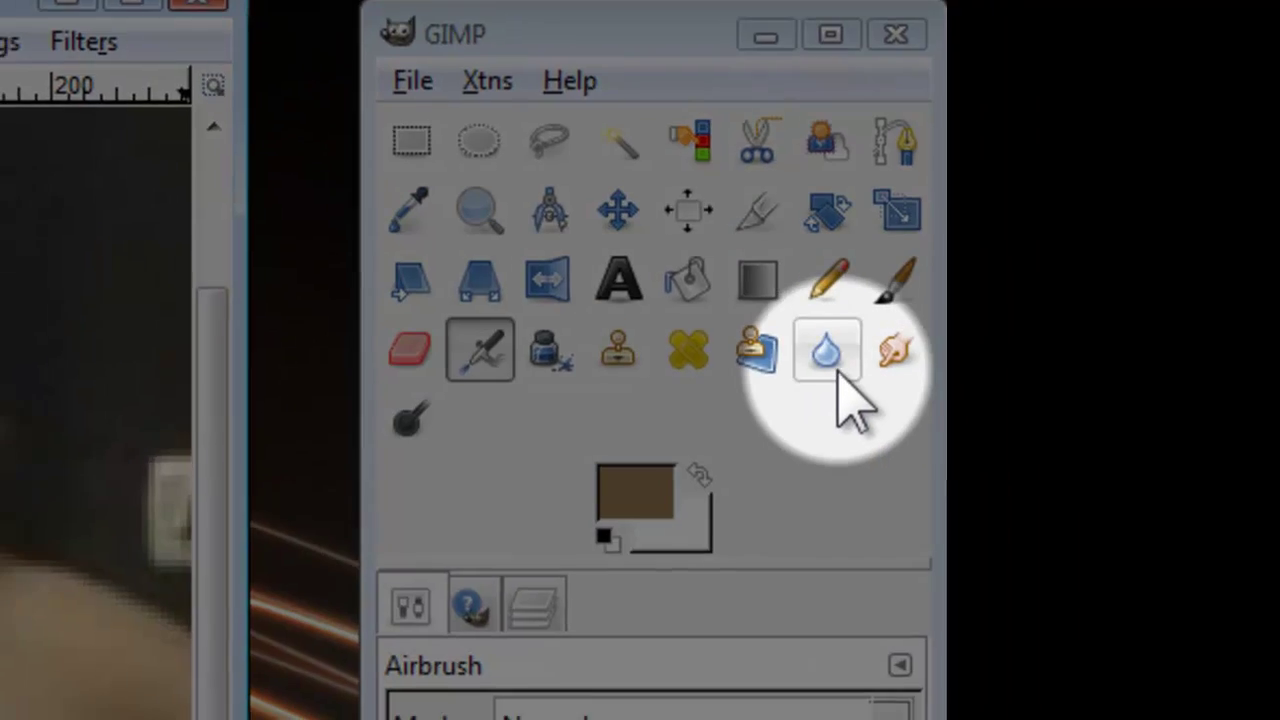
Smudge the torso's edges and seams along the arms, sides and waistband with the Circle (11) brush at rate 50
click(1216, 14)
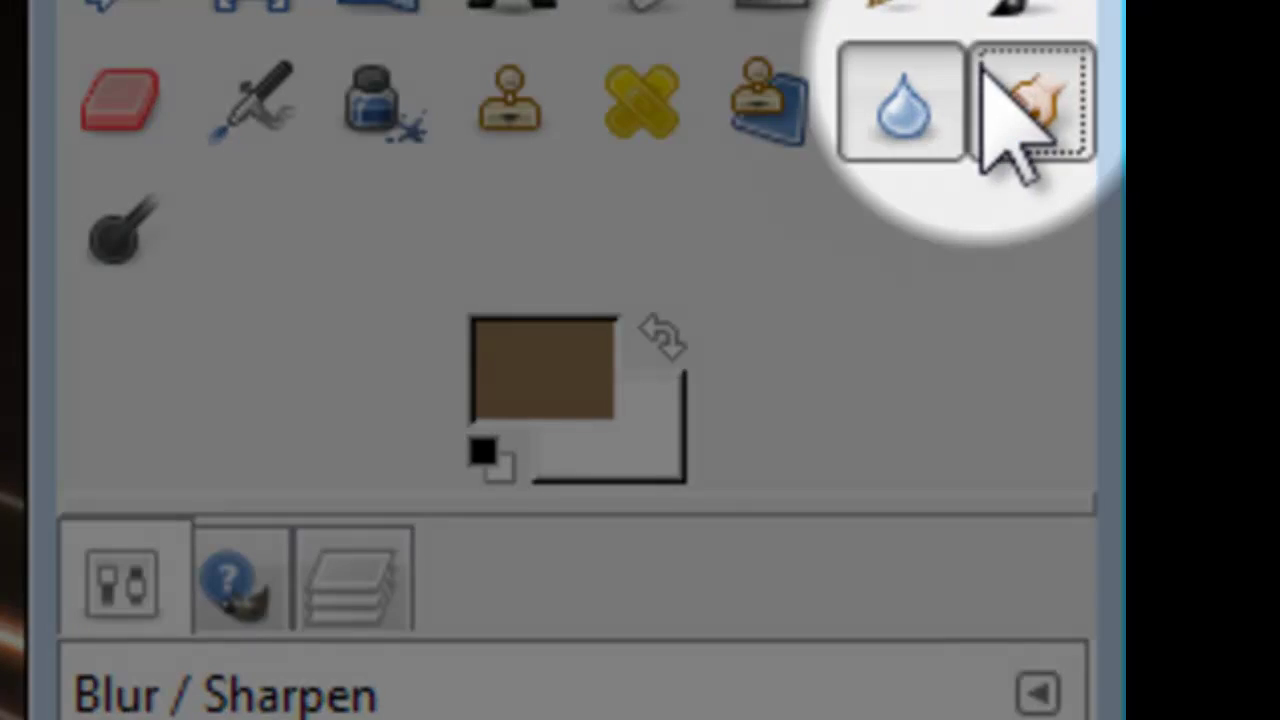
click(985, 78)
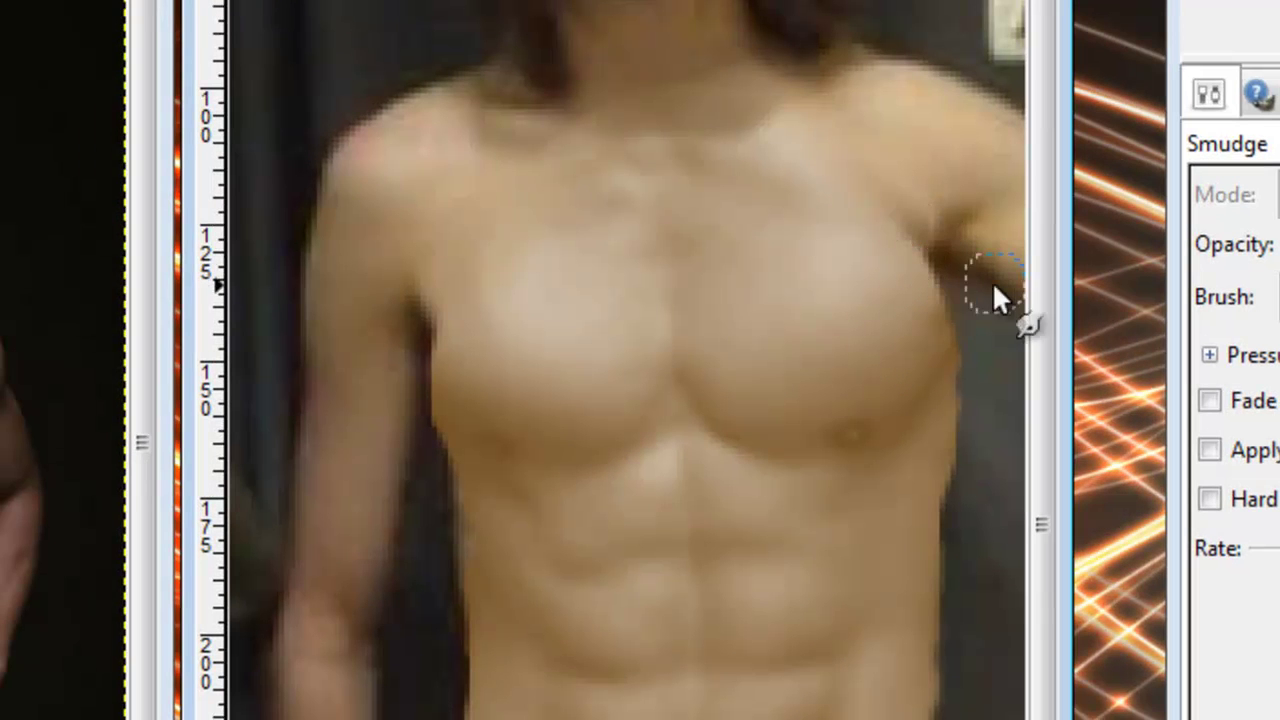
scroll(901, 212, up, 1)
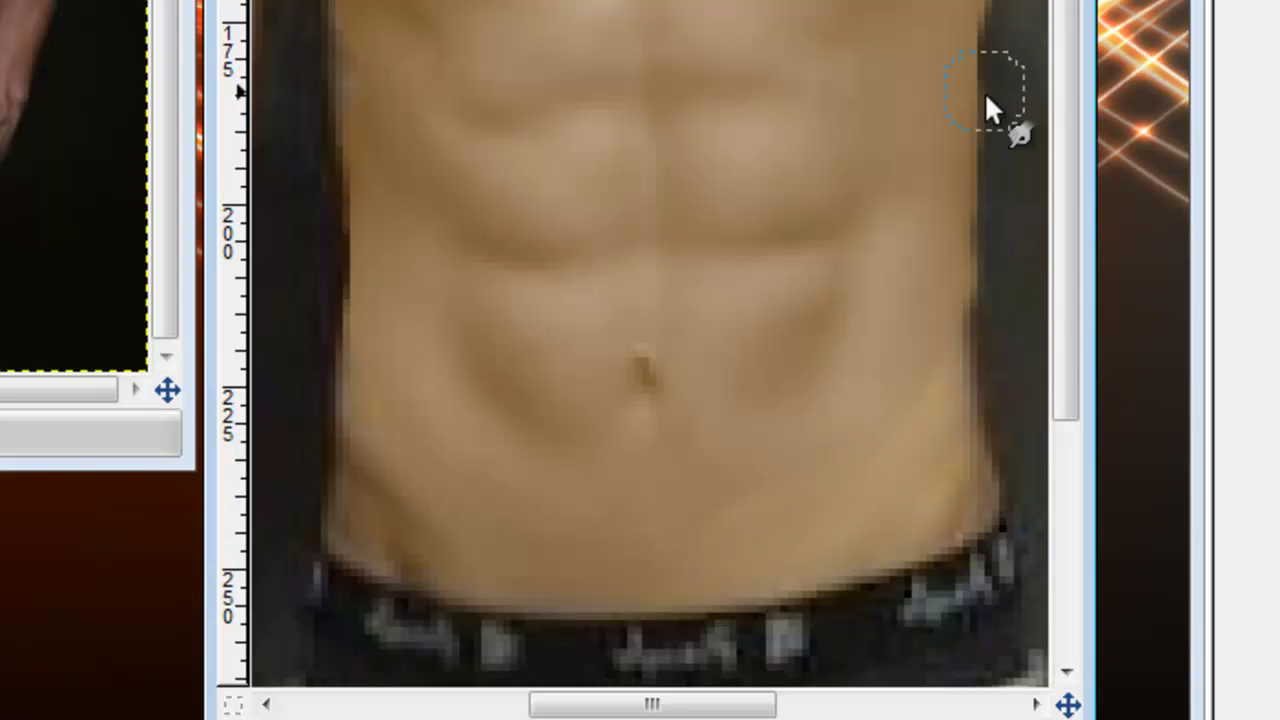
scroll(860, 80, down, 1)
scroll(586, 51, up, 1)
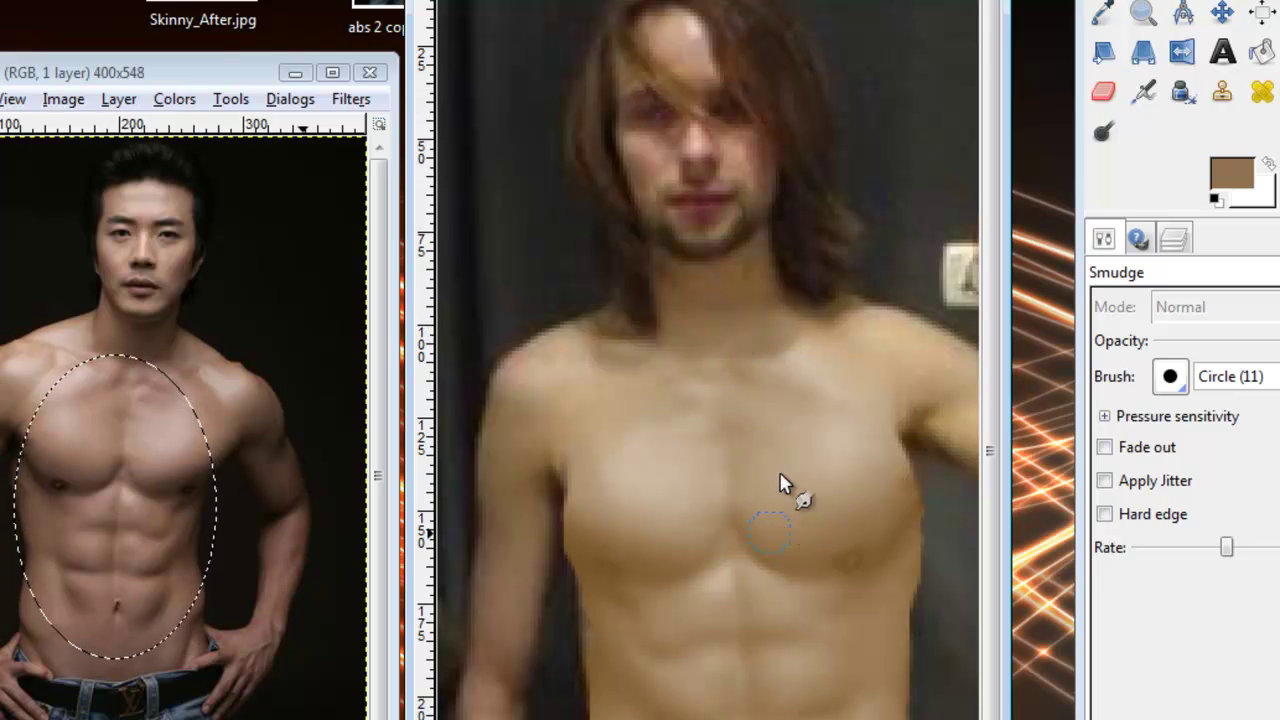
scroll(790, 488, down, 1)
scroll(790, 488, up, 1)
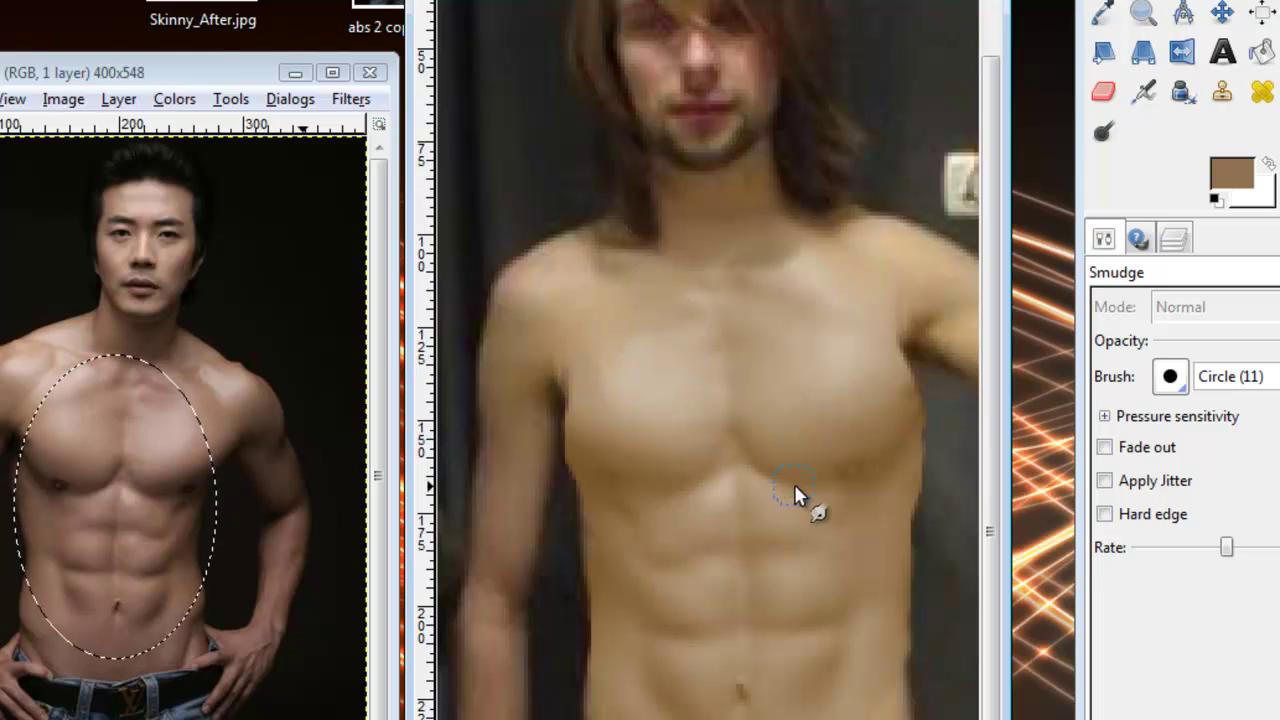
scroll(785, 495, down, 2)
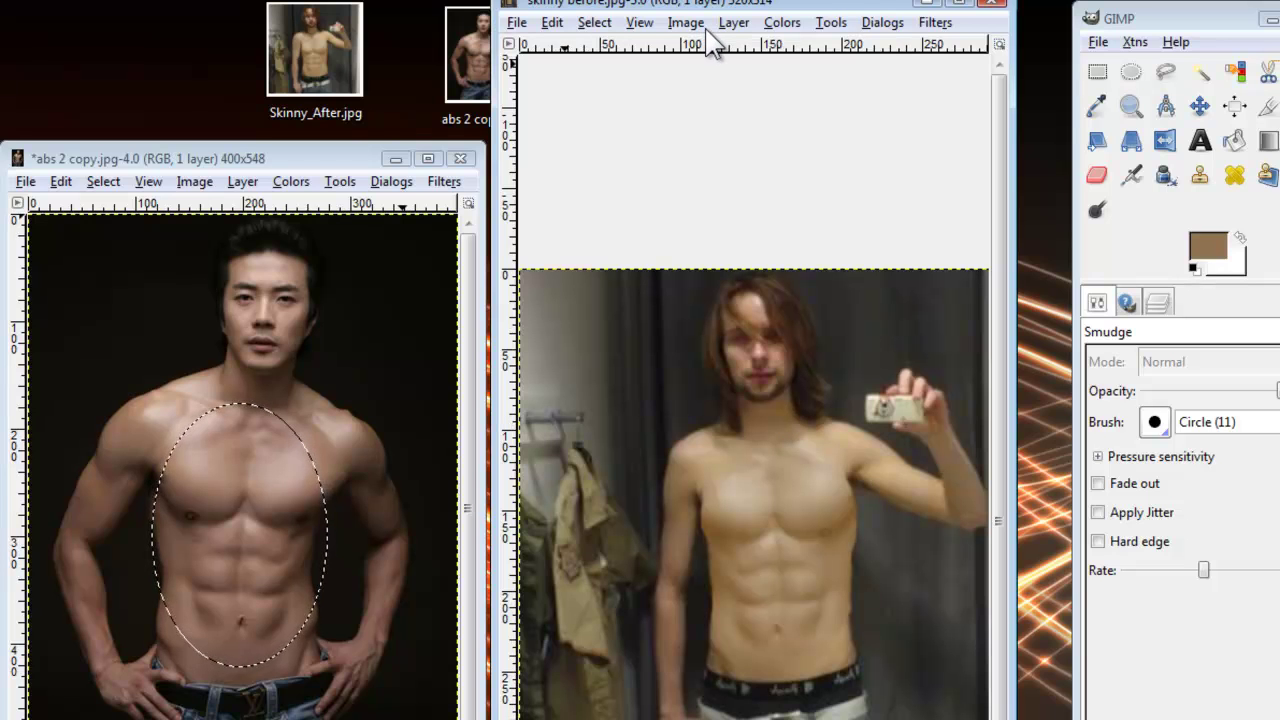
Try IWarp's Shrink mode, reset the distortion, and apply a Move deformation to the torso outline at radius 20 and amount 0.30
click(830, 22)
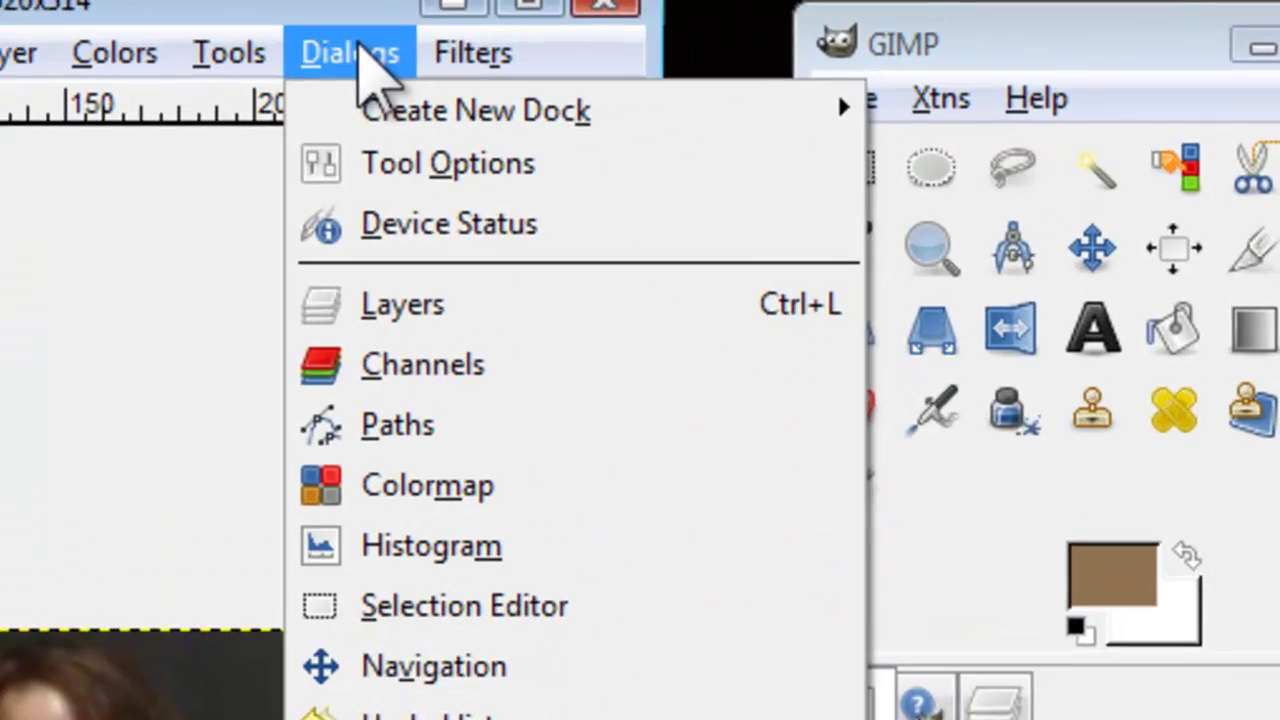
click(843, 32)
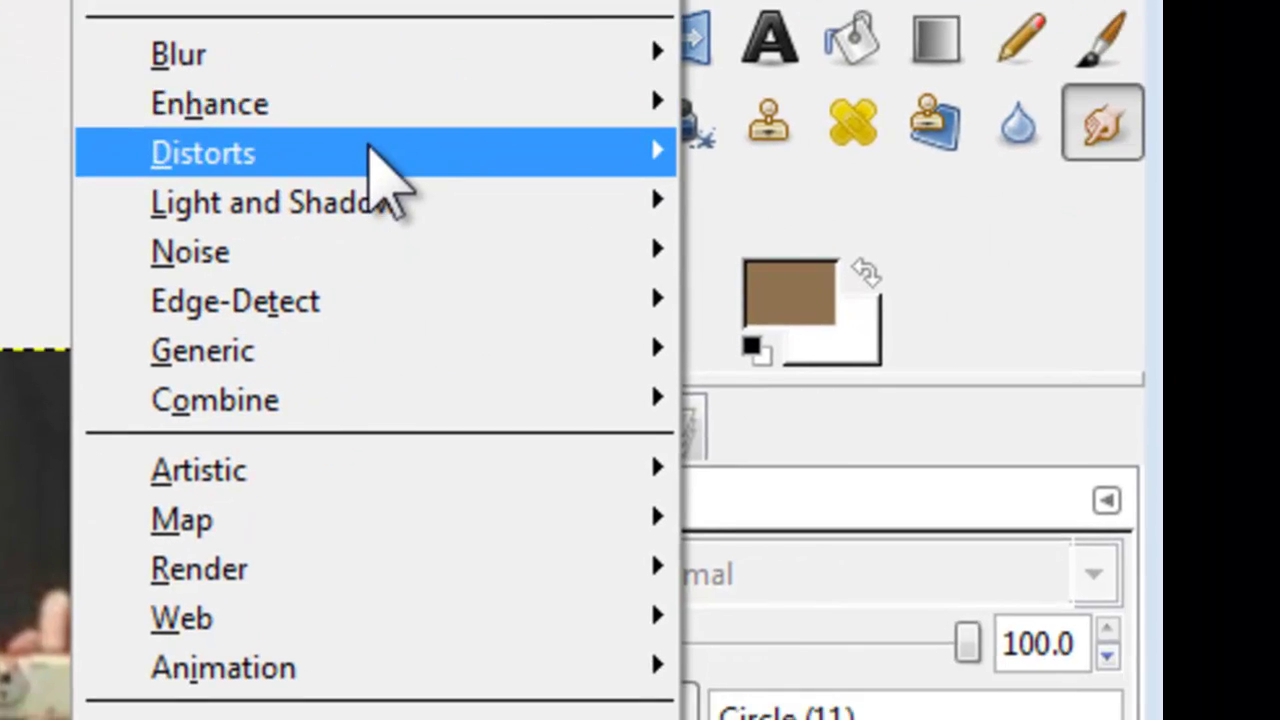
mouse_move(368, 152)
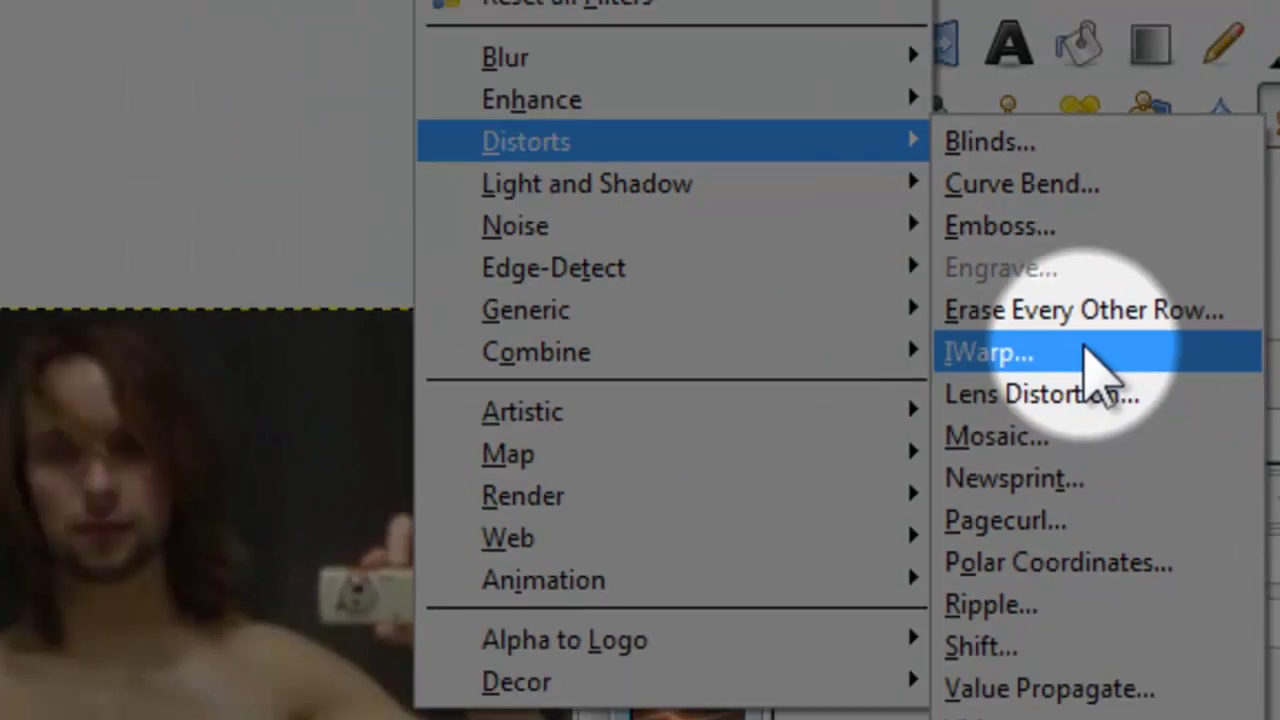
click(1084, 347)
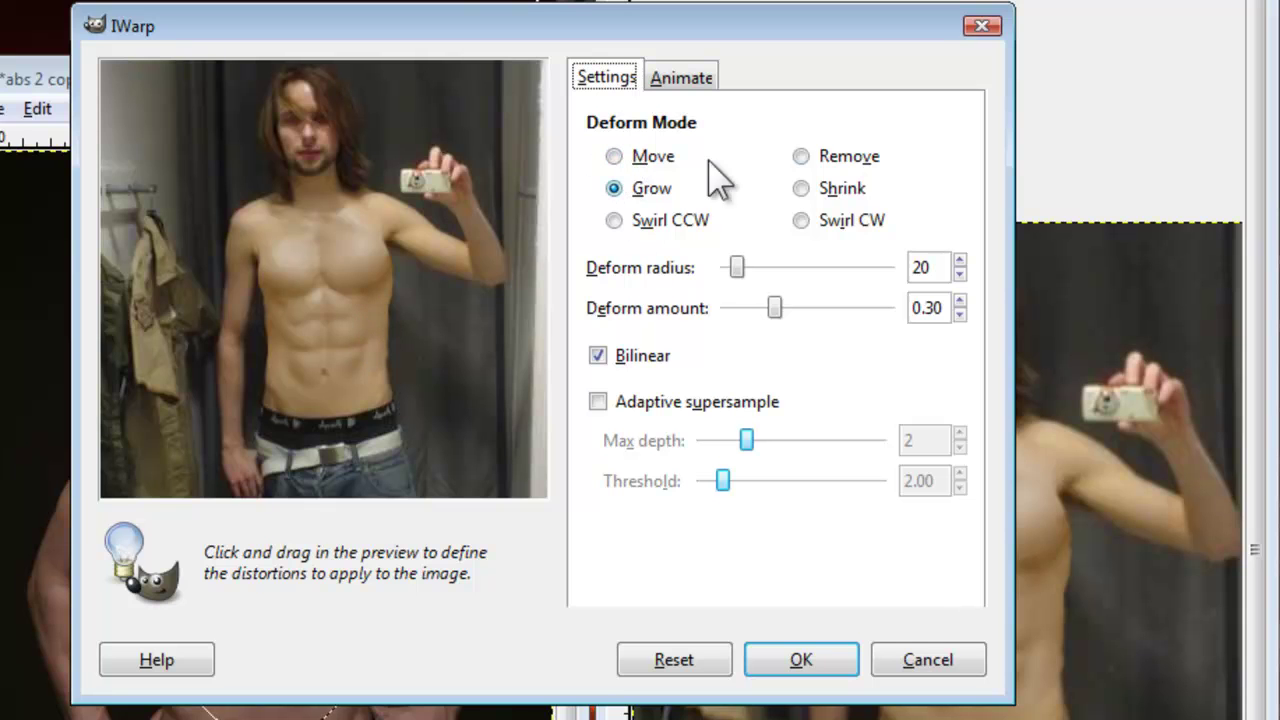
click(803, 189)
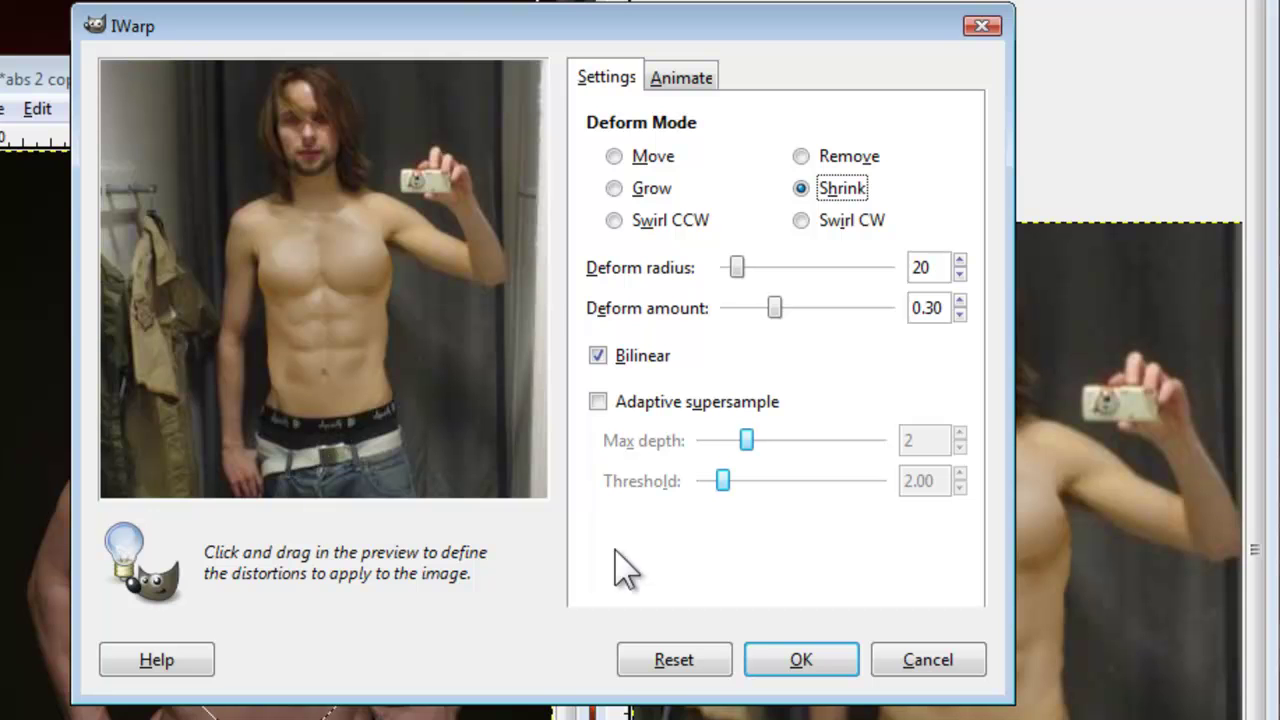
click(684, 668)
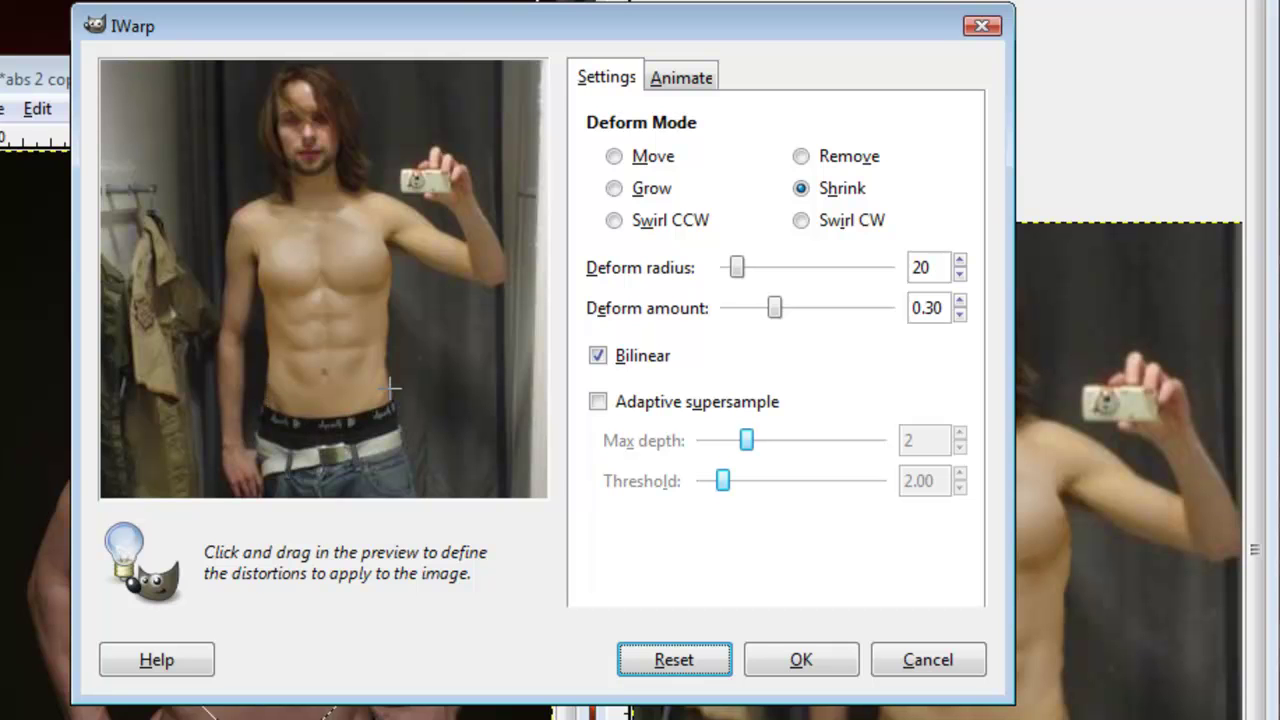
click(620, 158)
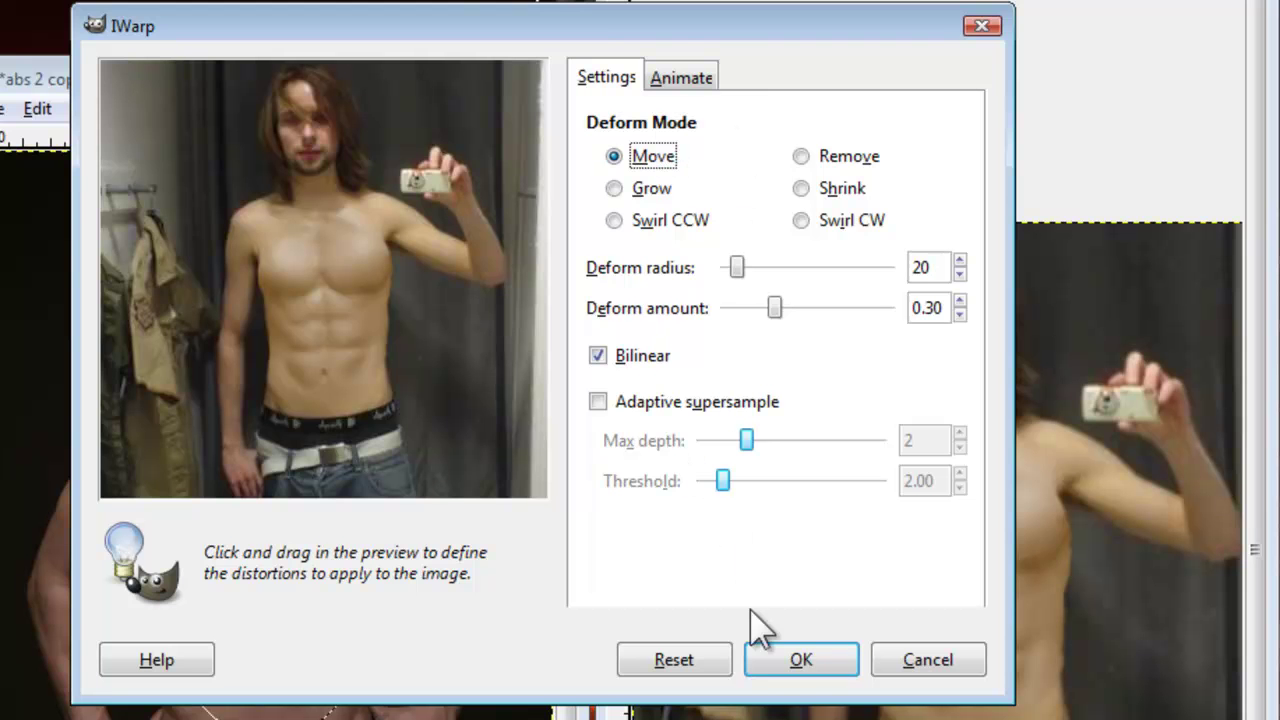
click(773, 659)
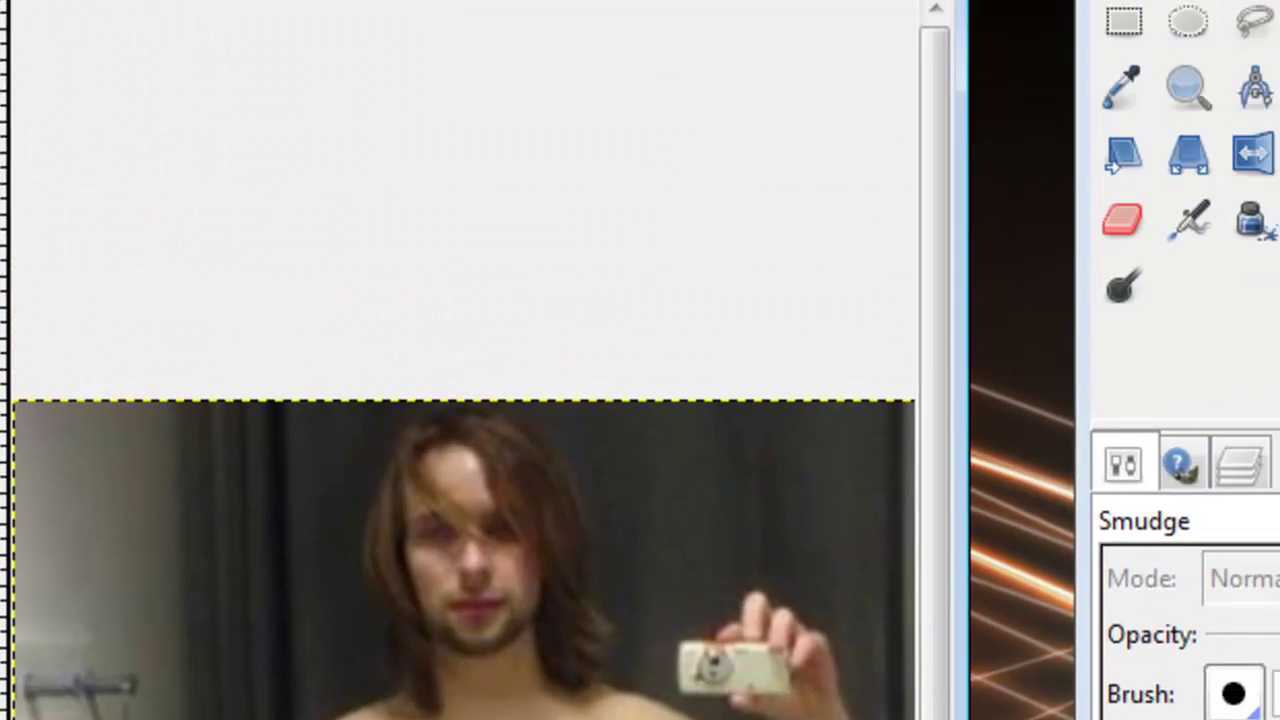
Enlarge both upper arms and shoulders in IWarp's Grow mode at deform radius 20 and amount 0.30
click(663, 43)
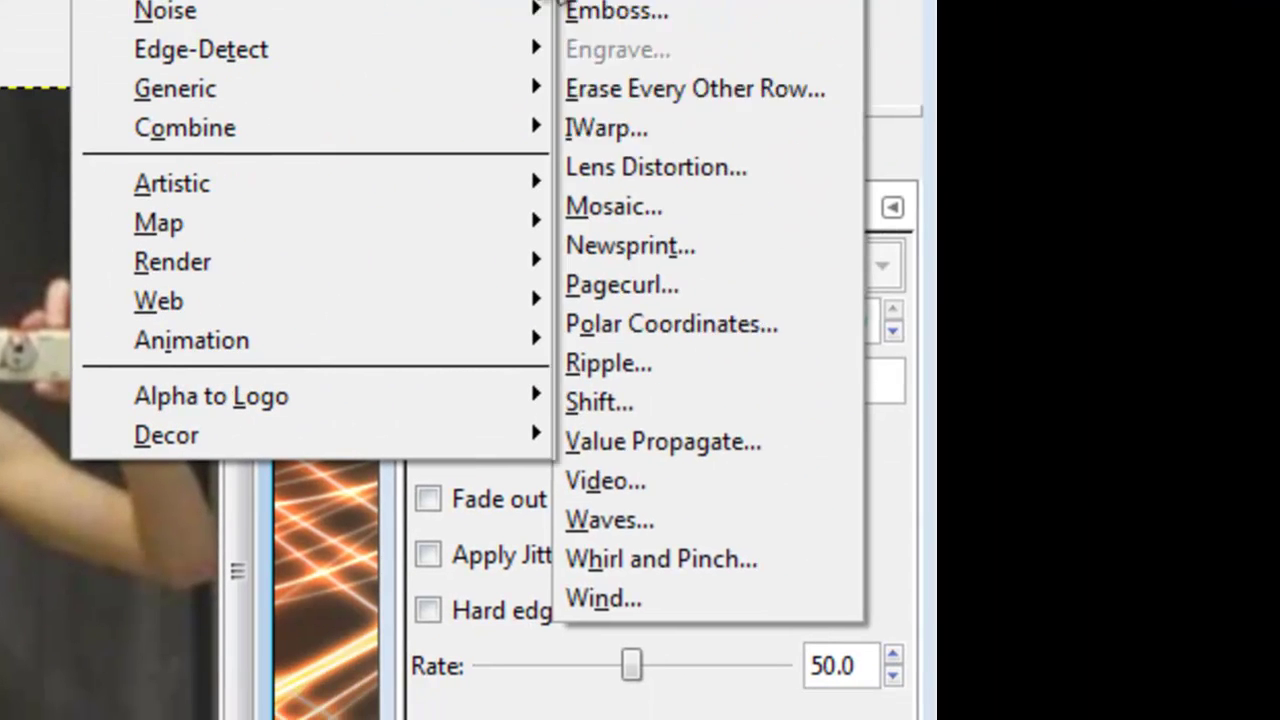
mouse_move(450, 3)
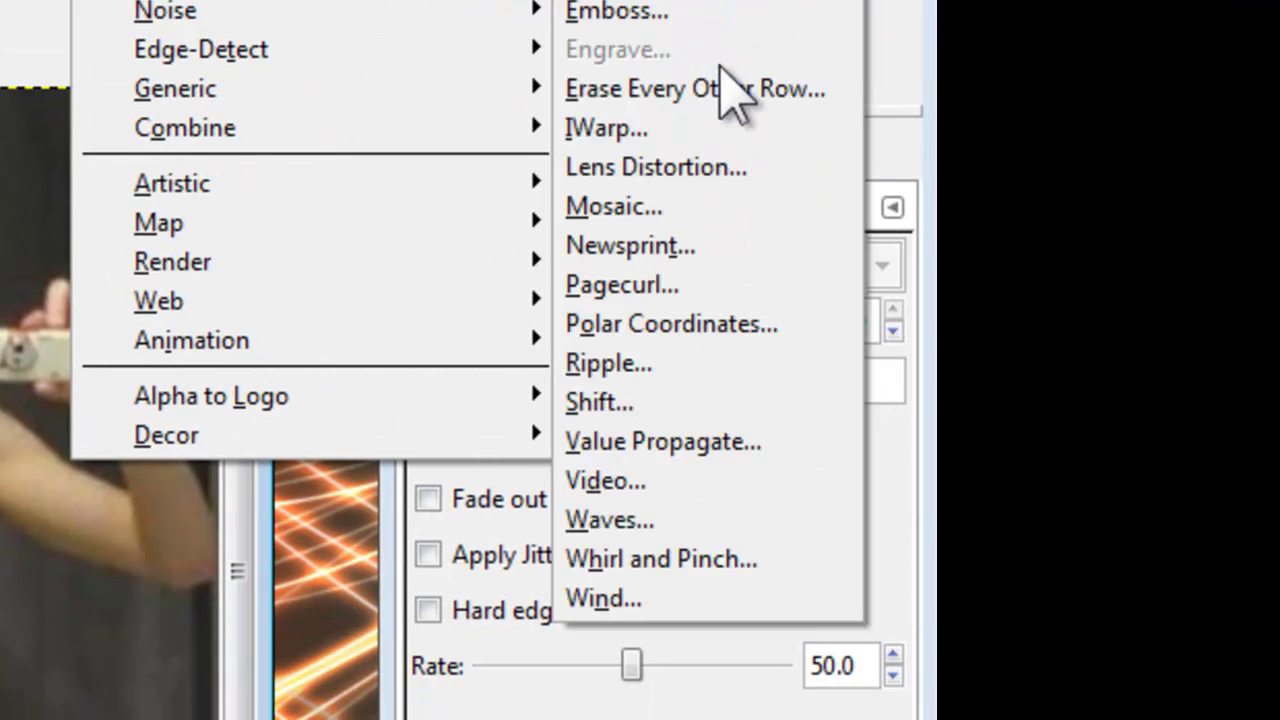
click(690, 128)
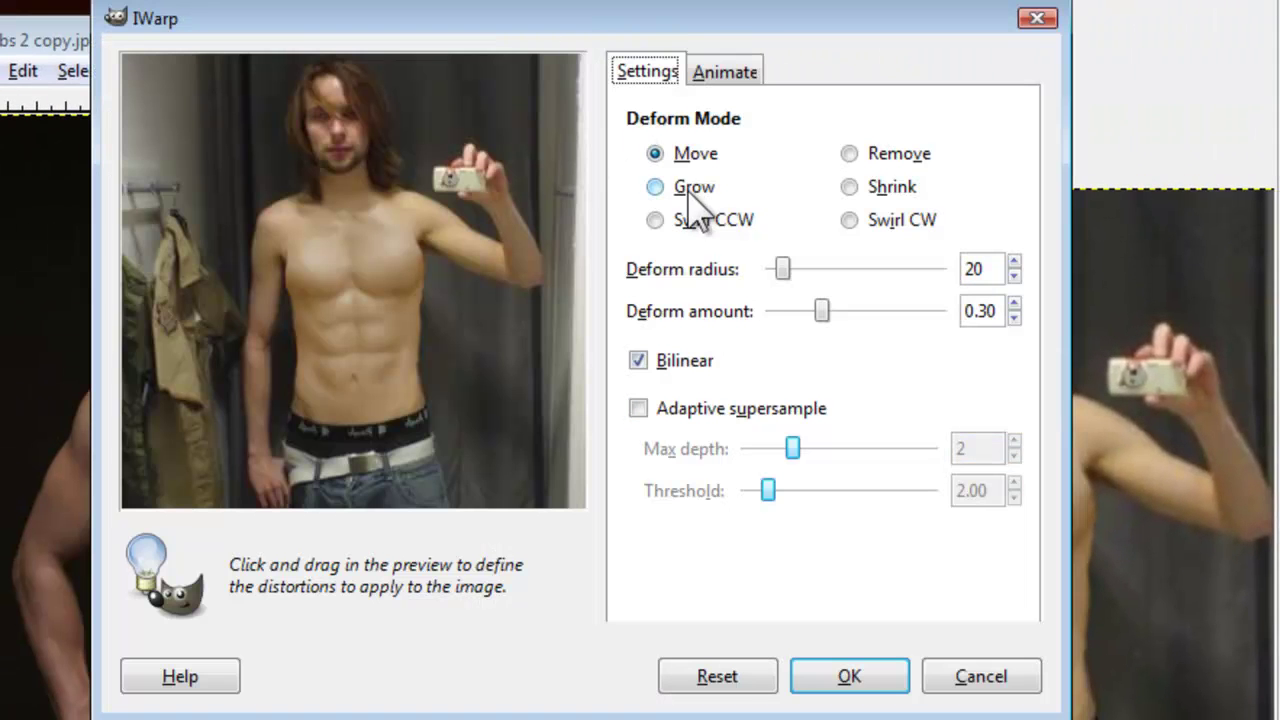
click(656, 188)
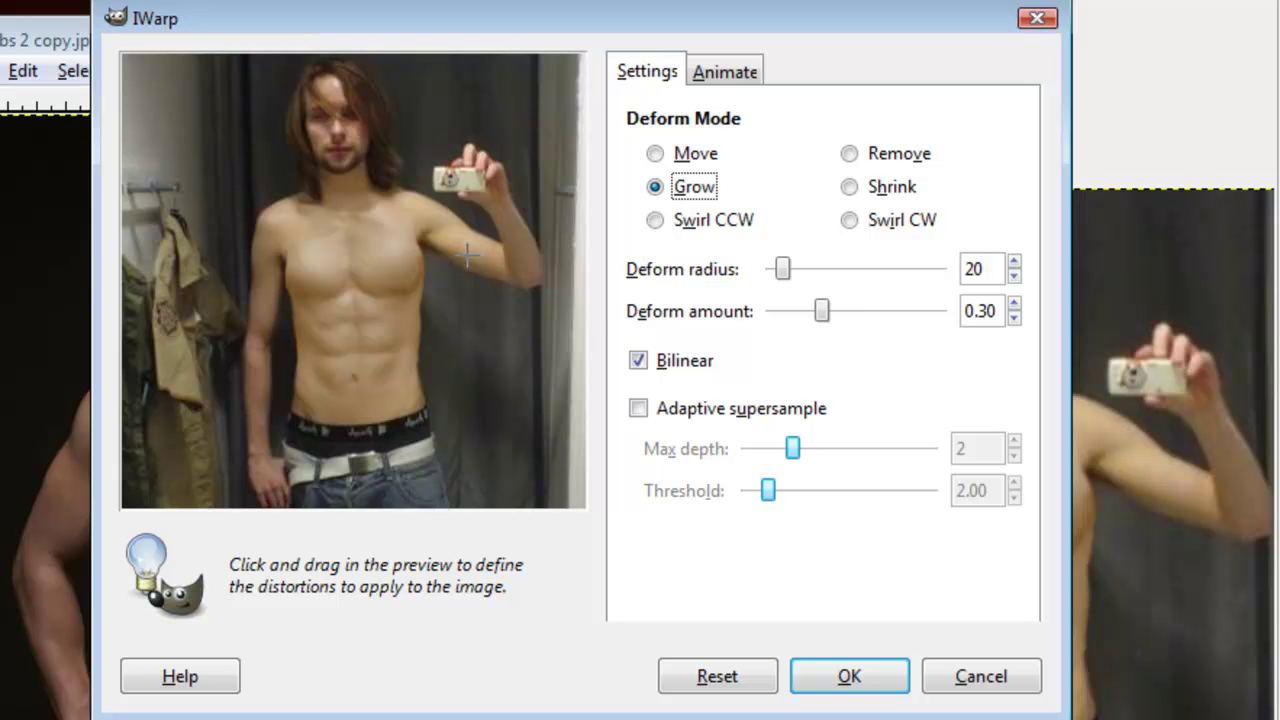
drag(470, 253, 465, 245)
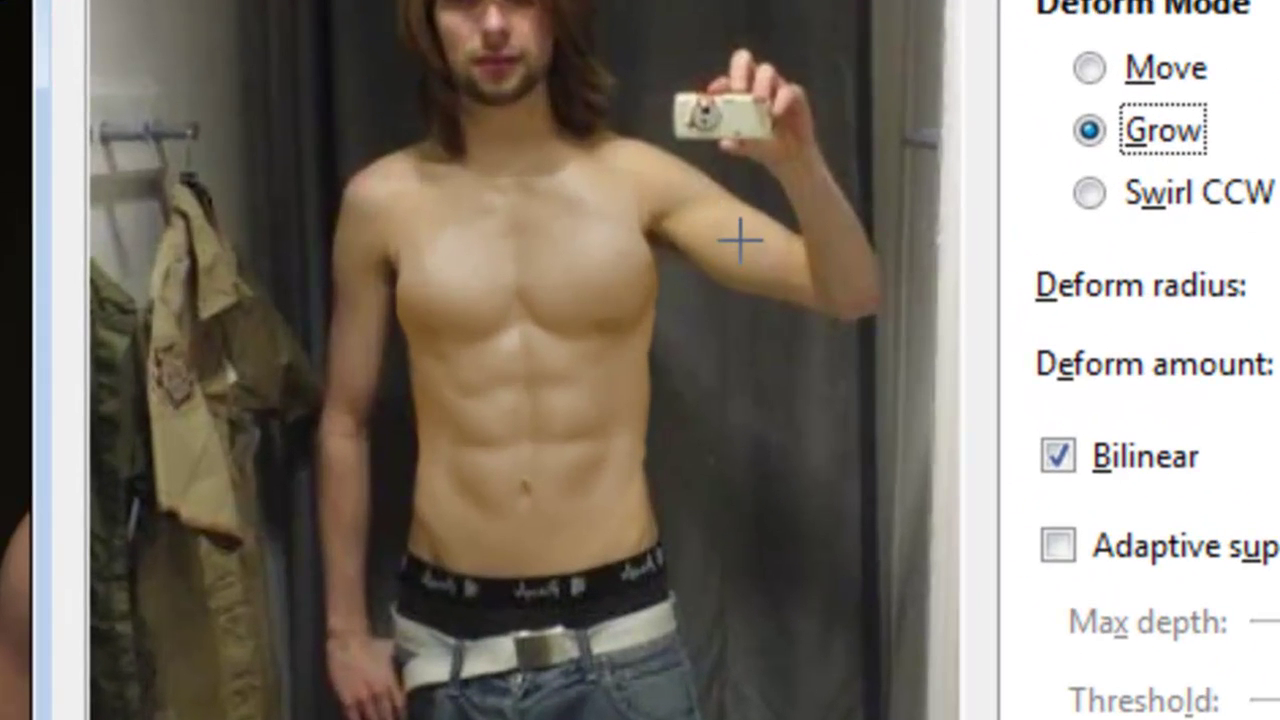
mouse_move(740, 240)
mouse_down()
mouse_move(643, 186)
mouse_move(648, 172)
mouse_up()
mouse_move(370, 170)
mouse_down()
mouse_move(397, 188)
mouse_move(392, 205)
mouse_move(368, 187)
mouse_move(358, 240)
mouse_up()
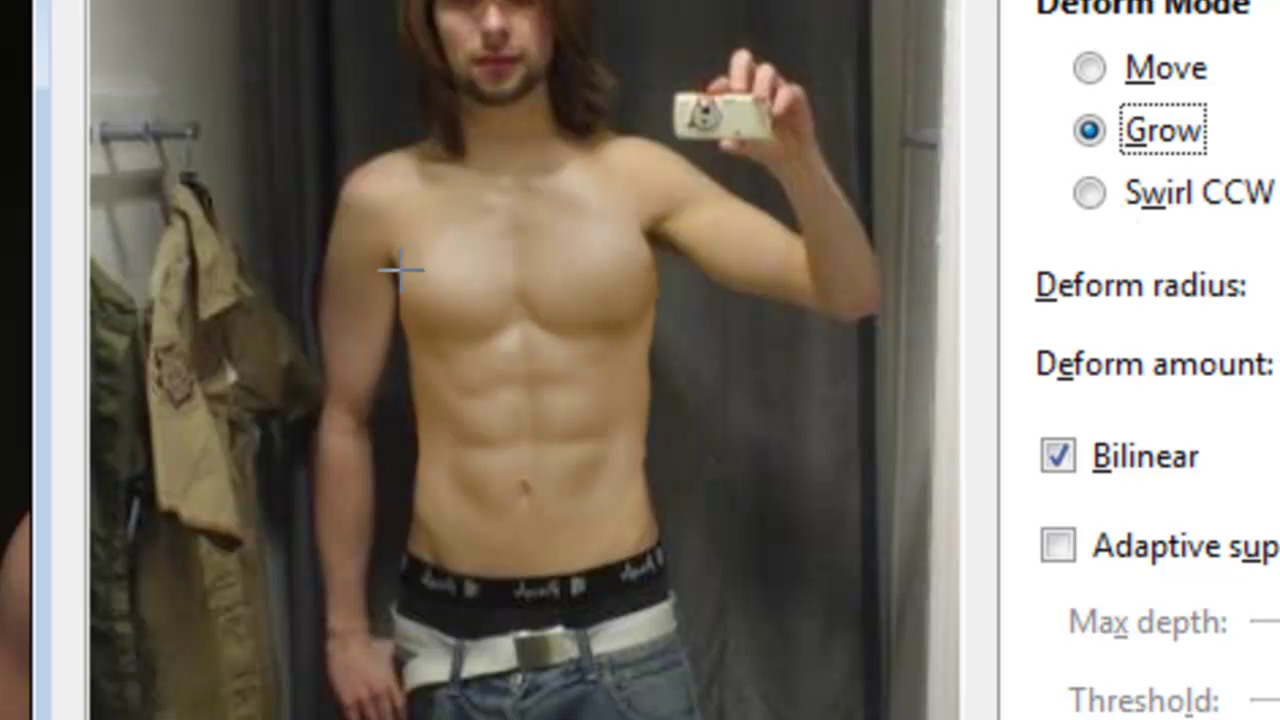
Reshape the shoulder and upper arm of the hanging arm in IWarp's Move mode and apply the distortion
click(1089, 68)
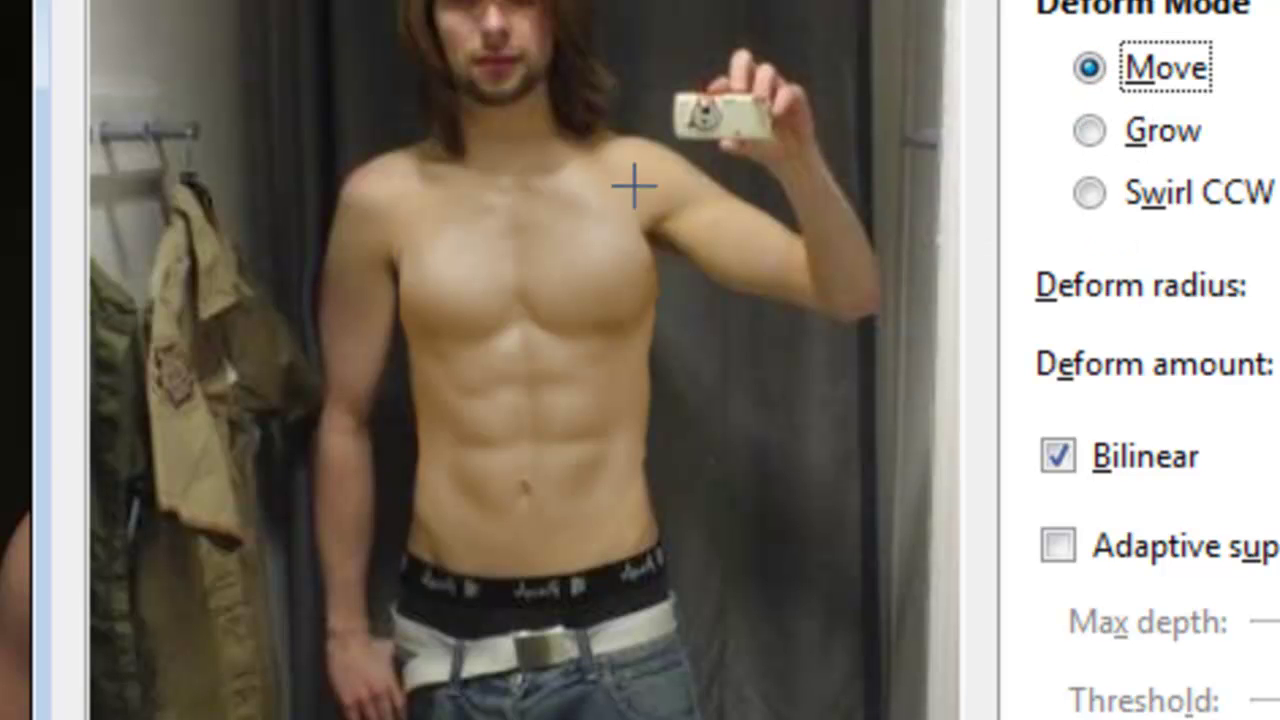
drag(357, 191, 346, 191)
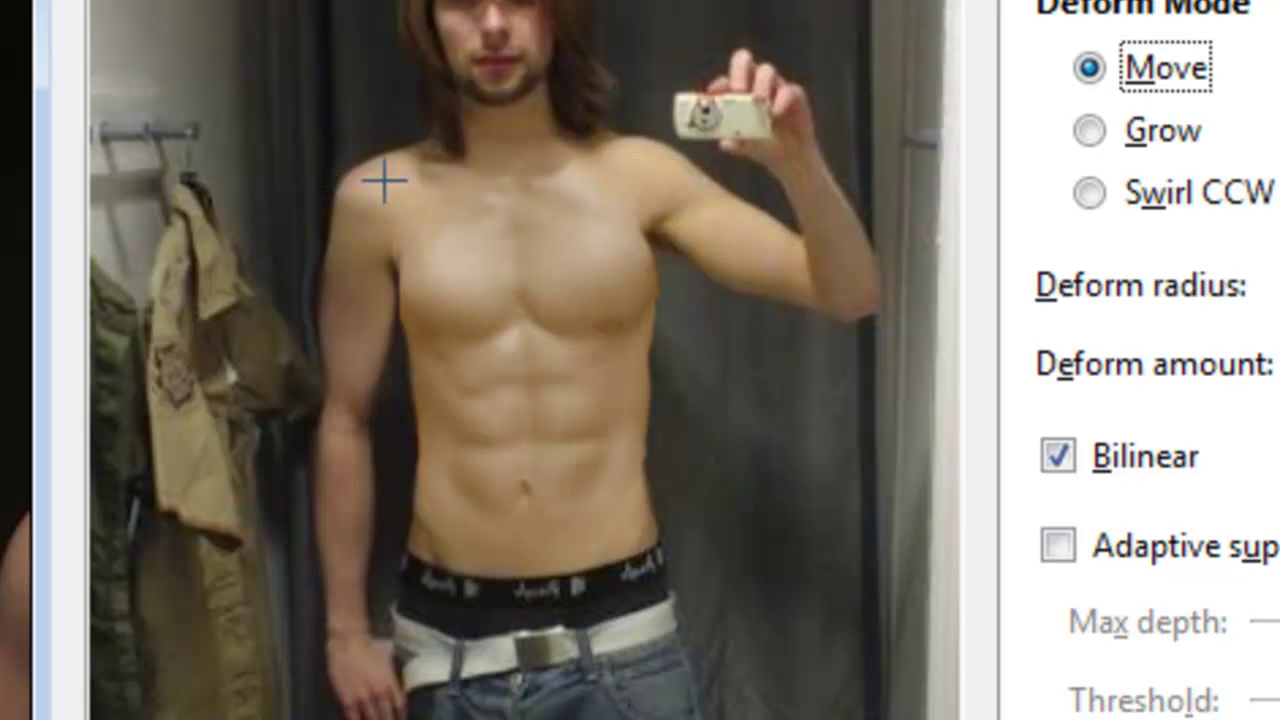
mouse_move(389, 200)
mouse_down()
mouse_move(374, 191)
mouse_move(357, 258)
mouse_up()
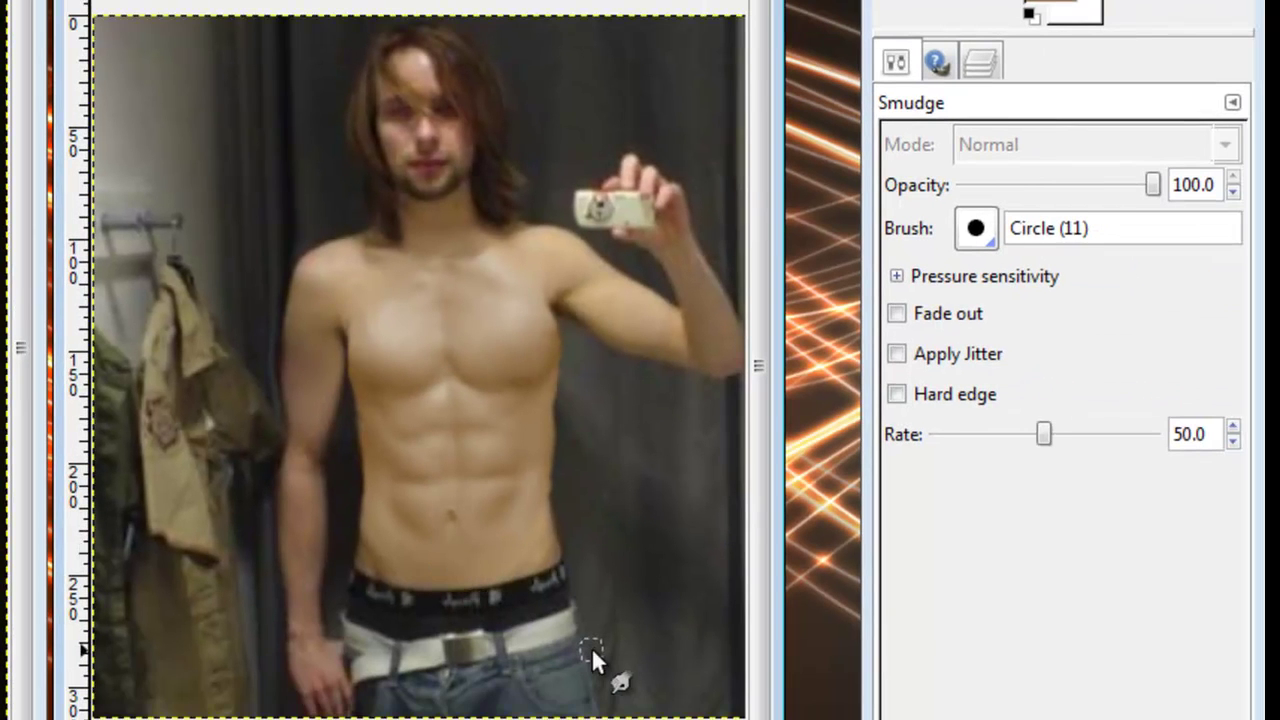
Bulk up the forearms with another IWarp Grow pass at radius 20 and amount 0.30
key(alt+r)
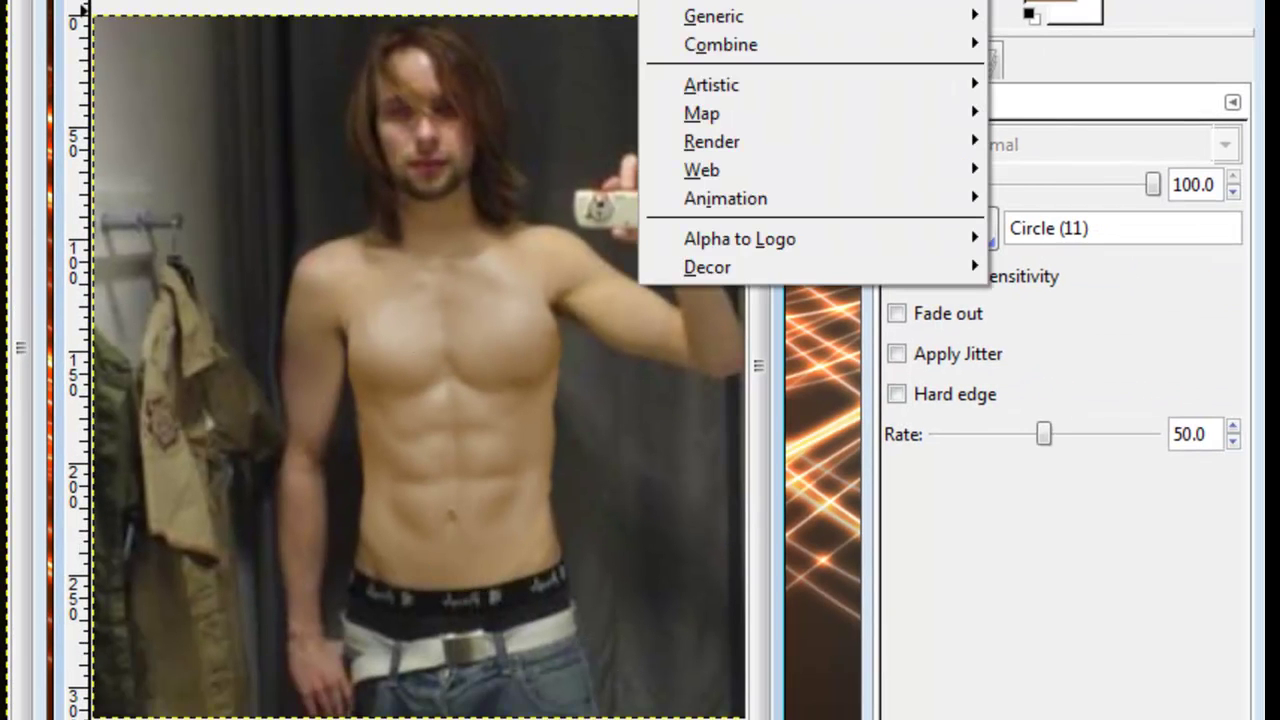
key(Return)
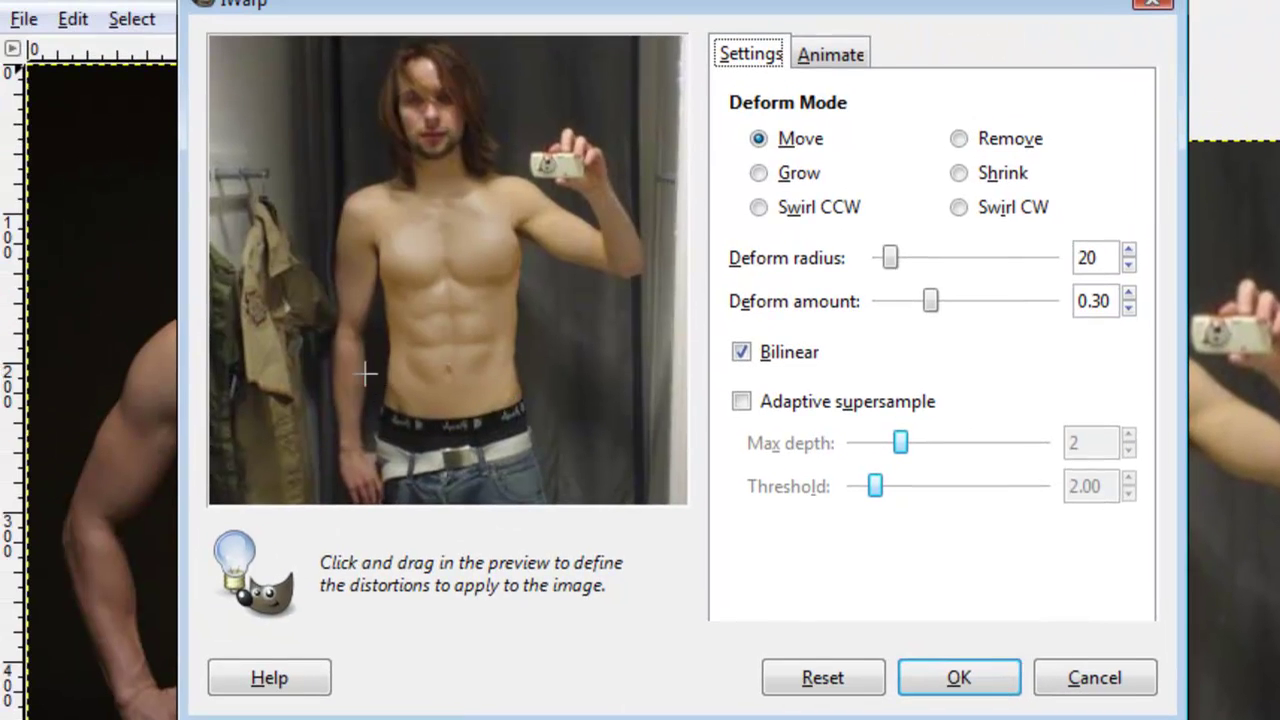
click(785, 175)
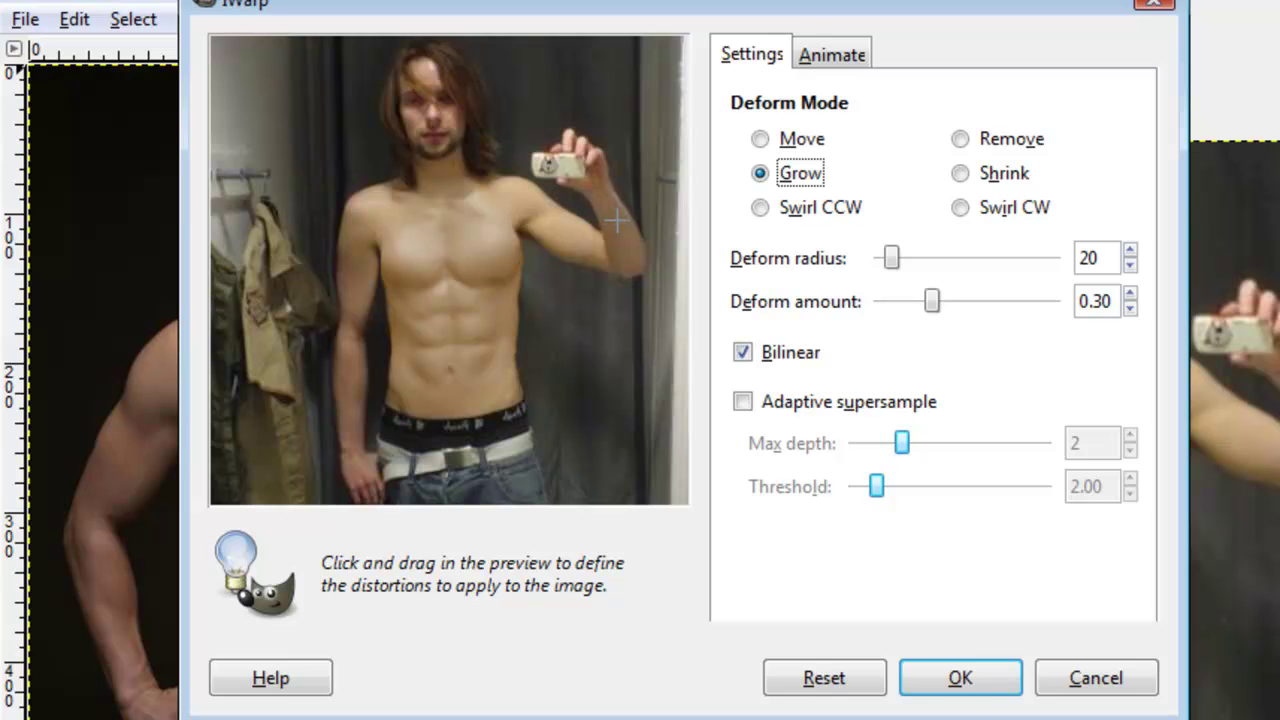
click(957, 677)
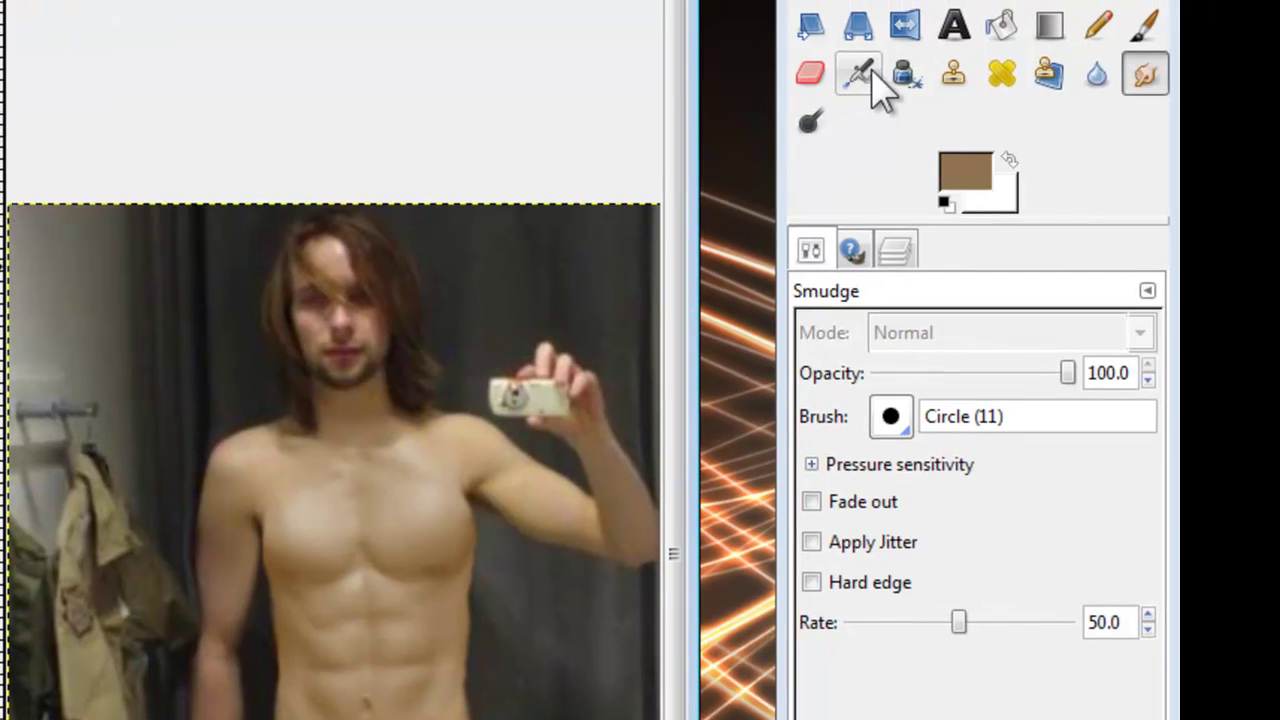
Airbrush the reddish shoulder and uneven skin with a tone sampled from the upper chest, at 45.7 opacity
click(1086, 57)
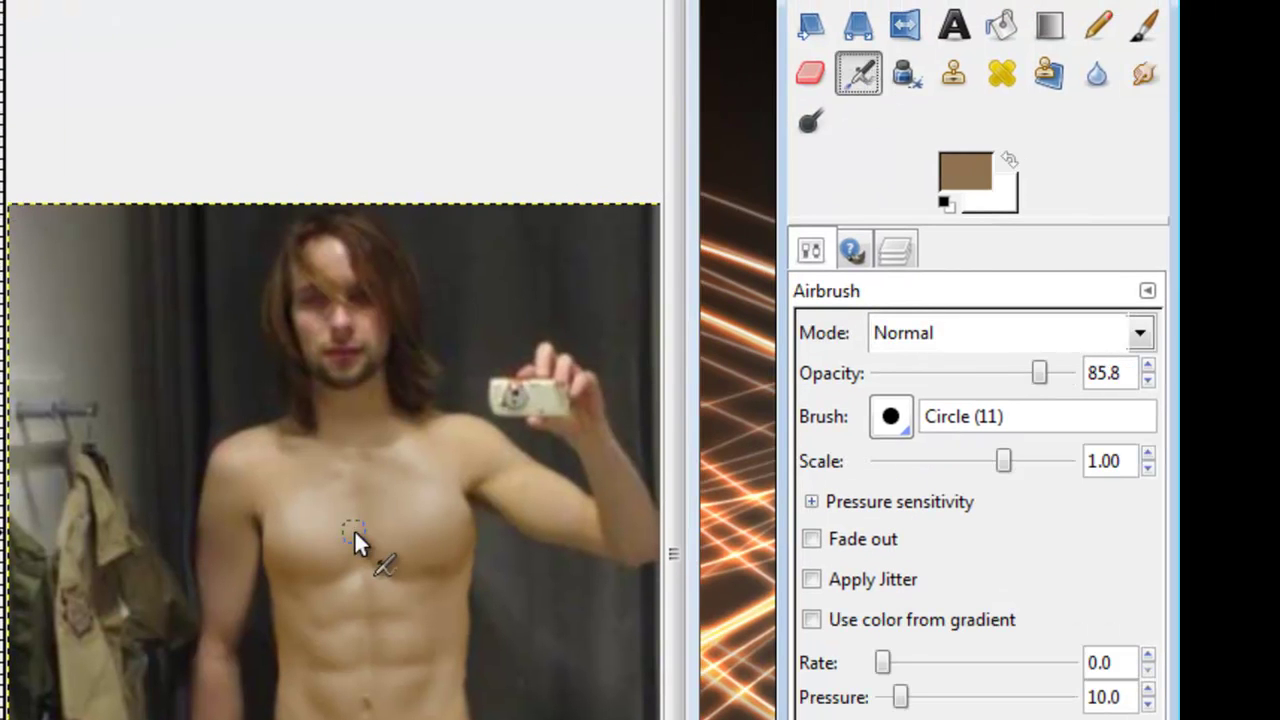
ctrl+click(301, 471)
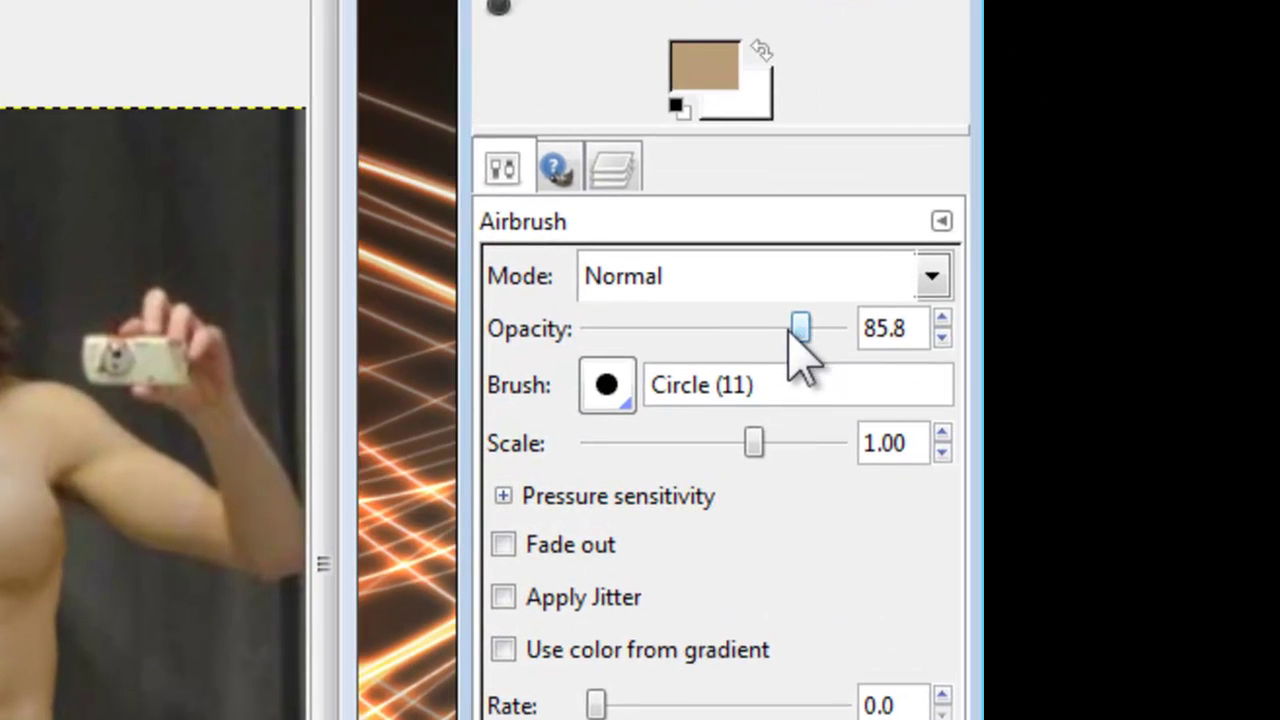
drag(790, 330, 705, 334)
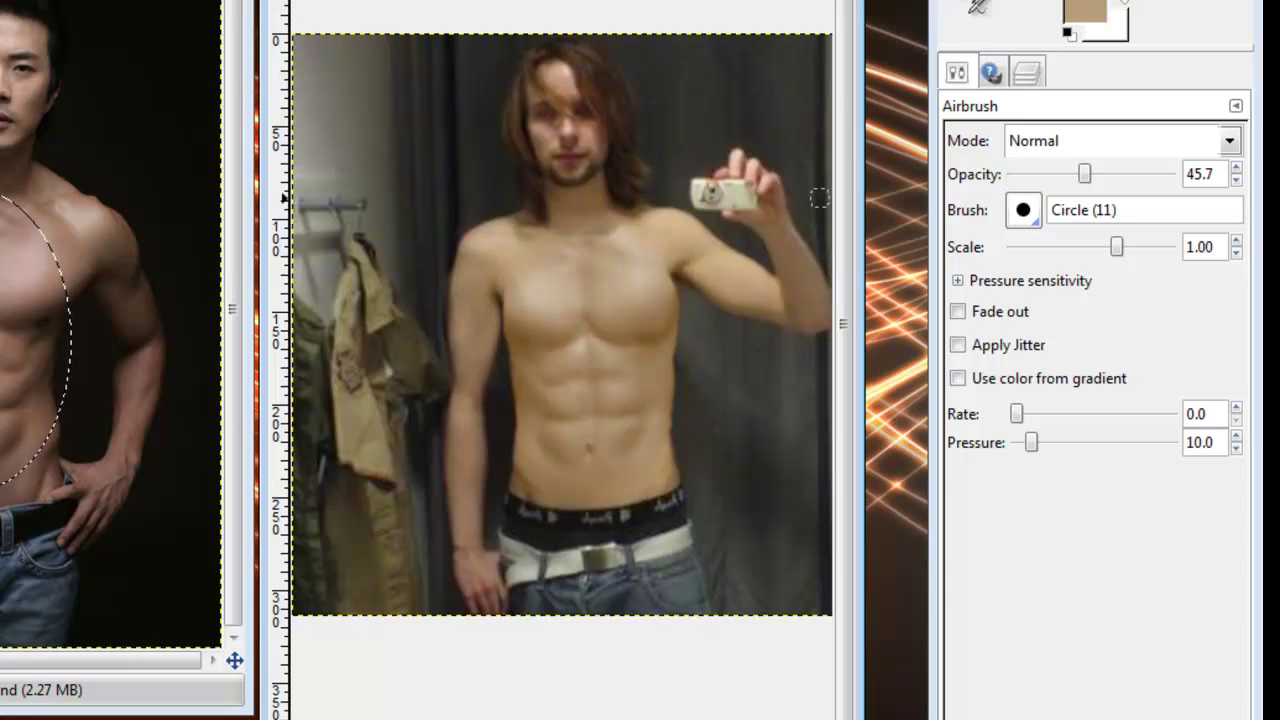
Apply a final IWarp Grow deformation to thicken the hanging arm, keeping radius 20 and amount 0.30
key(alt+r)
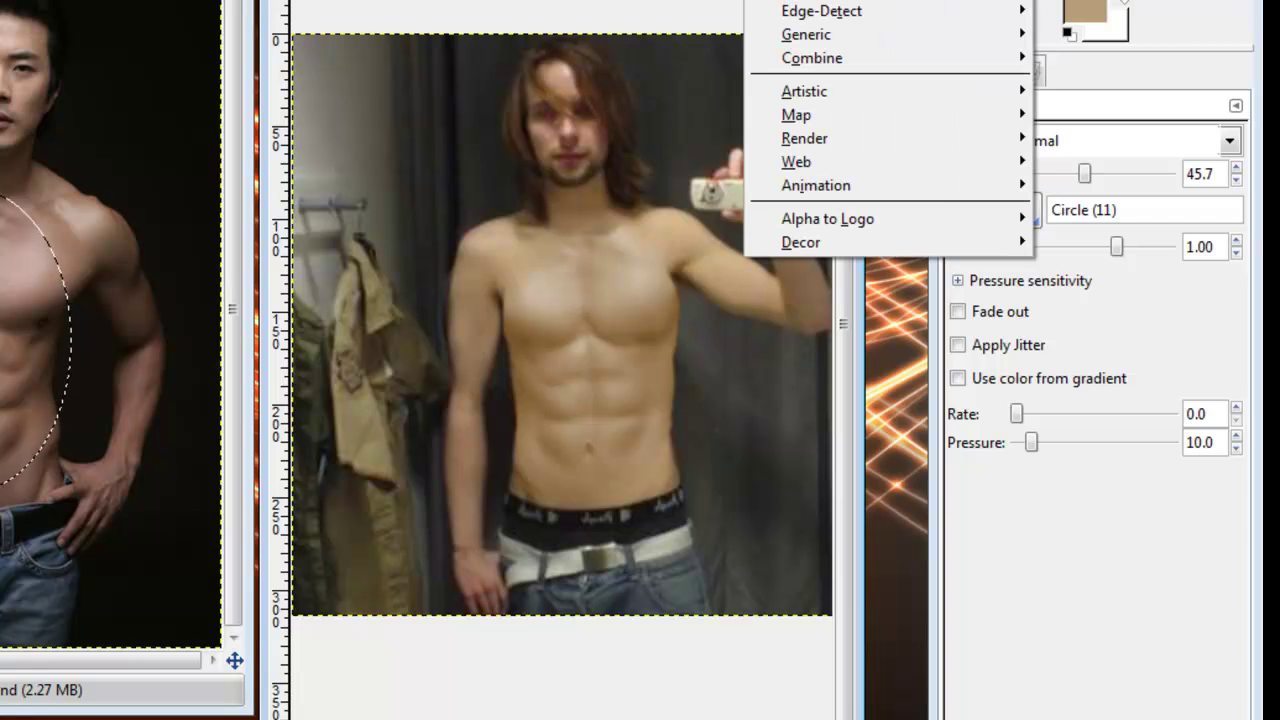
key(Return)
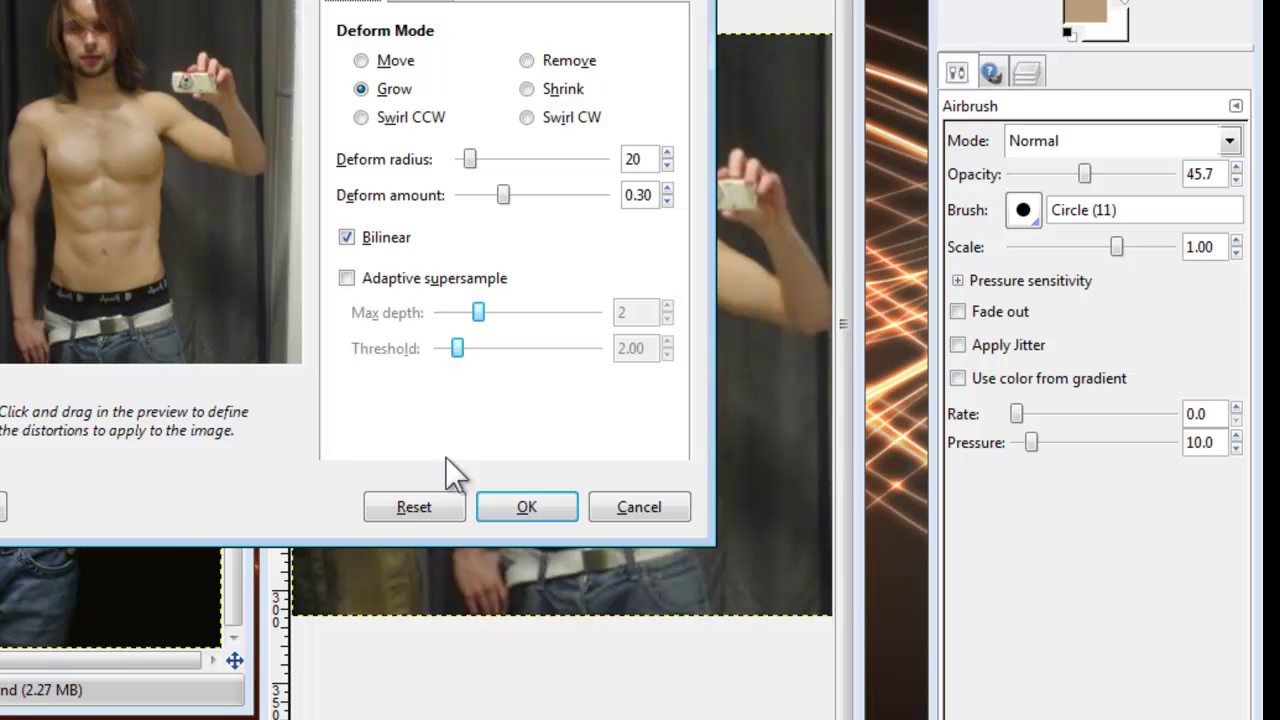
click(513, 502)
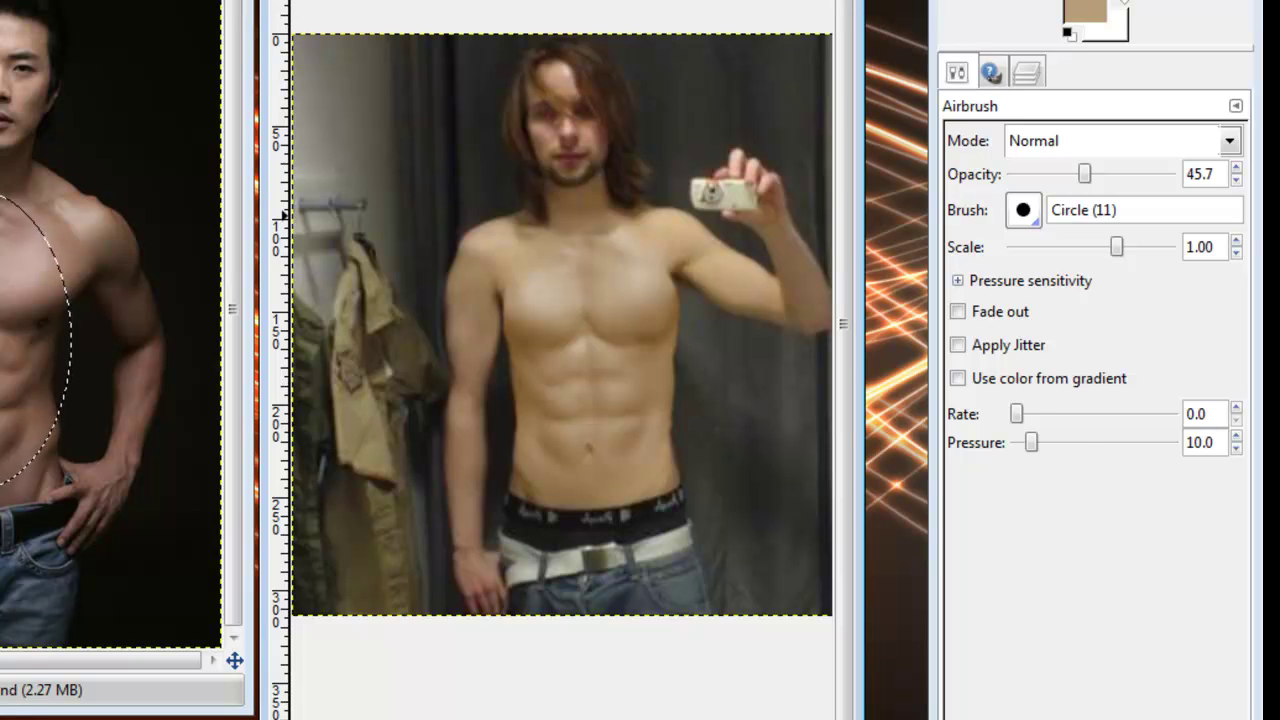
Switch to the Smudge tool and undo the edits back to the original skinny torso for a before-and-after comparison
key(s)
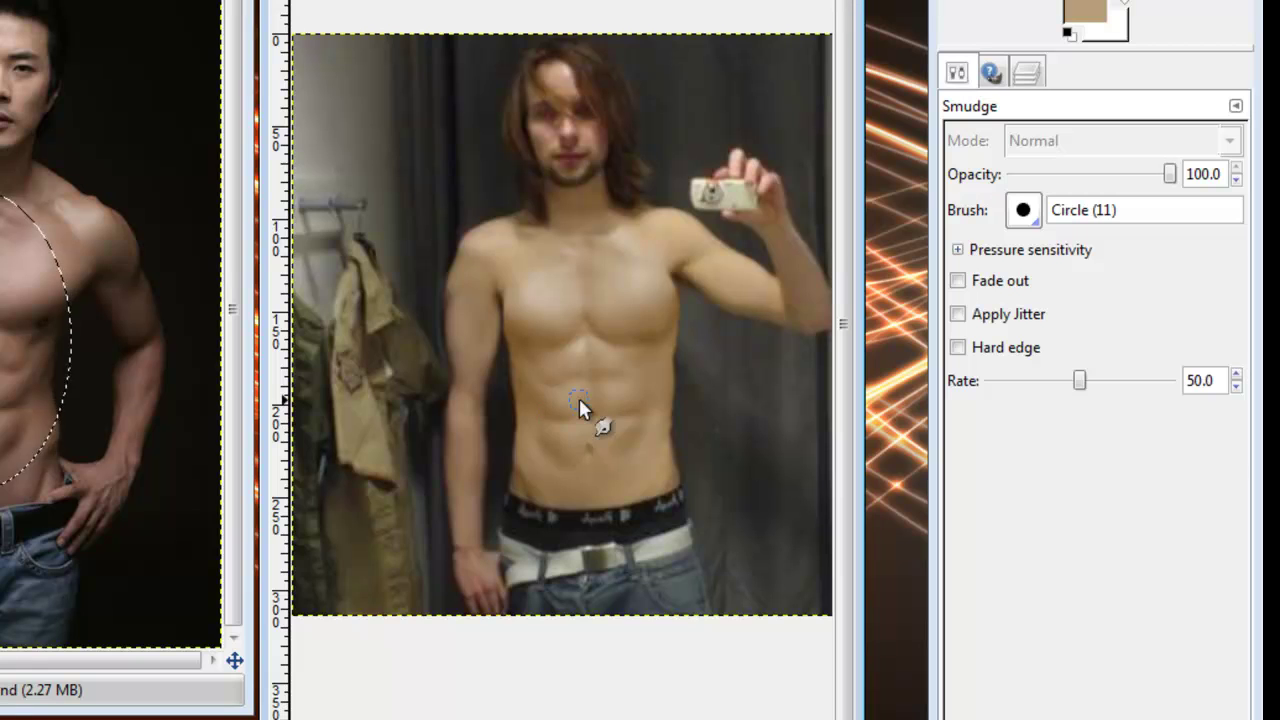
key(ctrl+z)
key(ctrl+z)
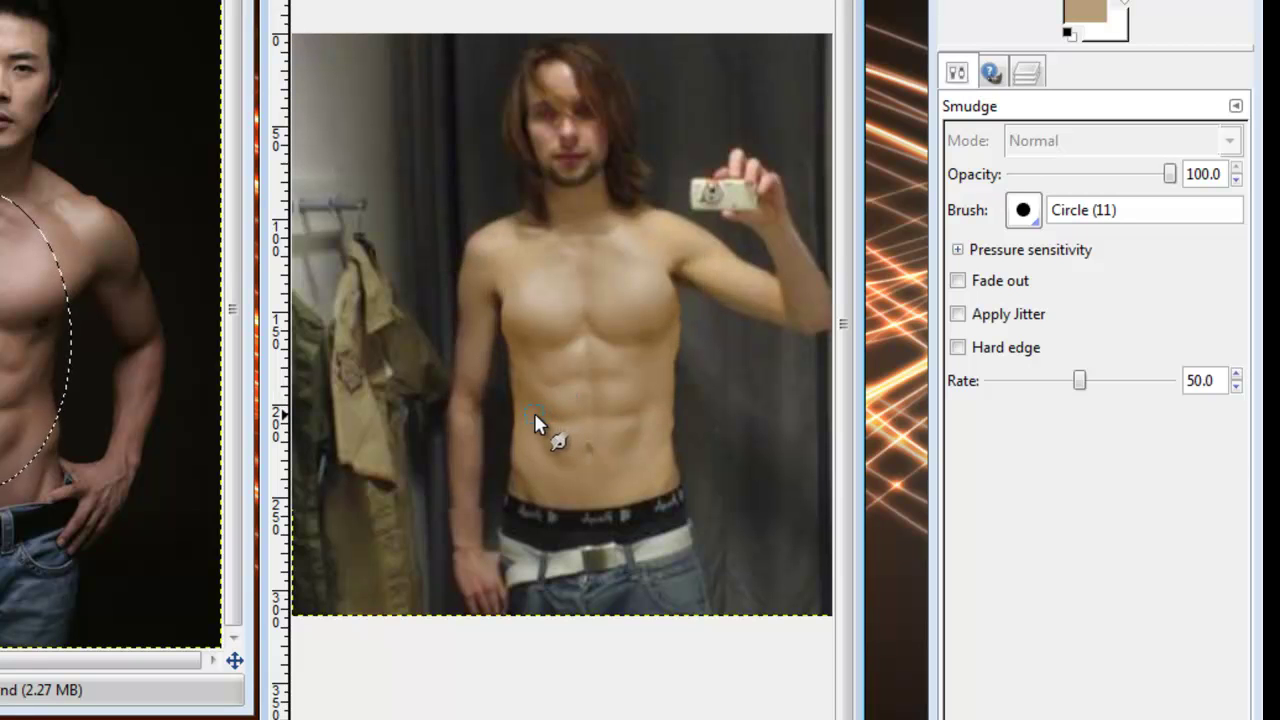
key(ctrl+v)
key(ctrl+z)
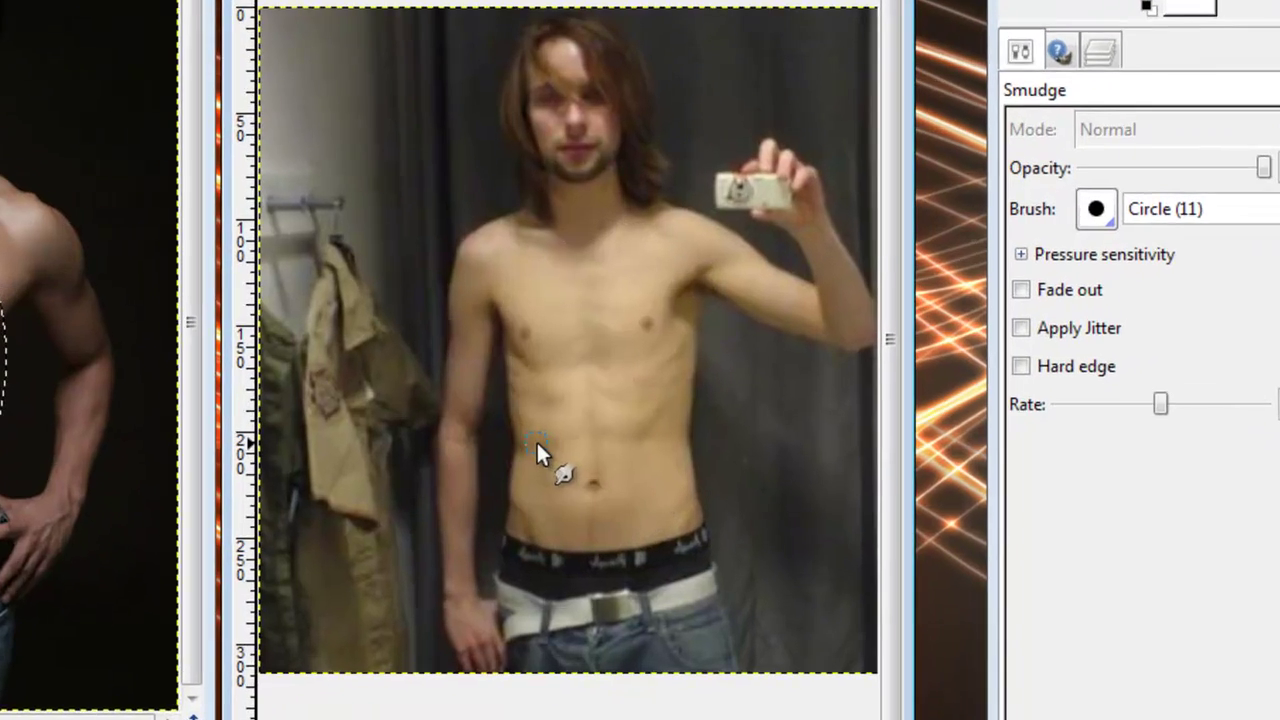